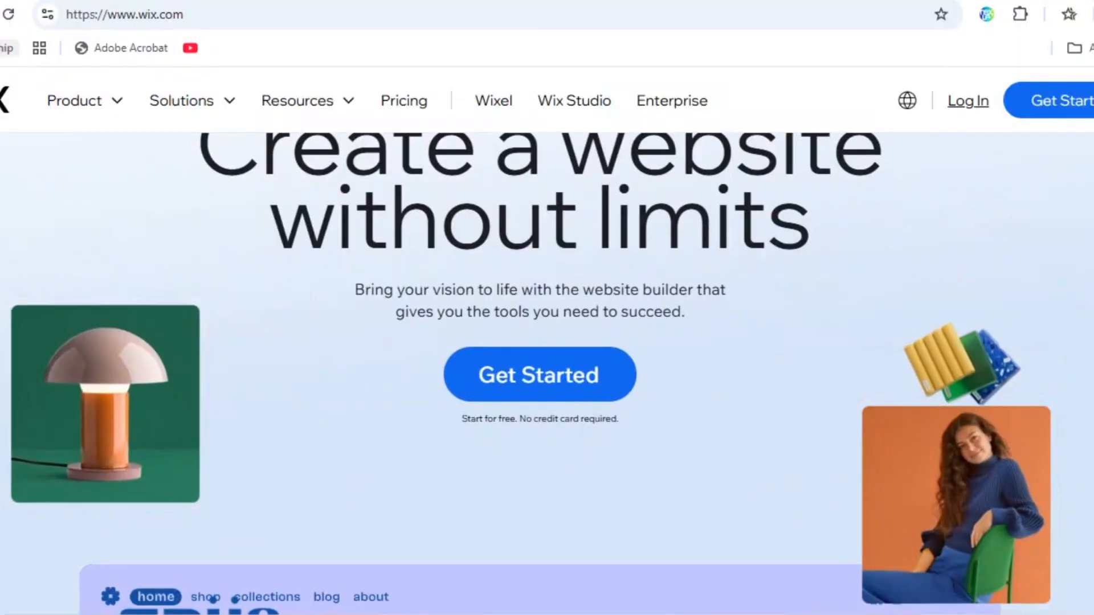
Look over the Wix homepage's introduction and the sample site preview below it
scroll(540, 370, down, 1)
scroll(541, 370, down, 1)
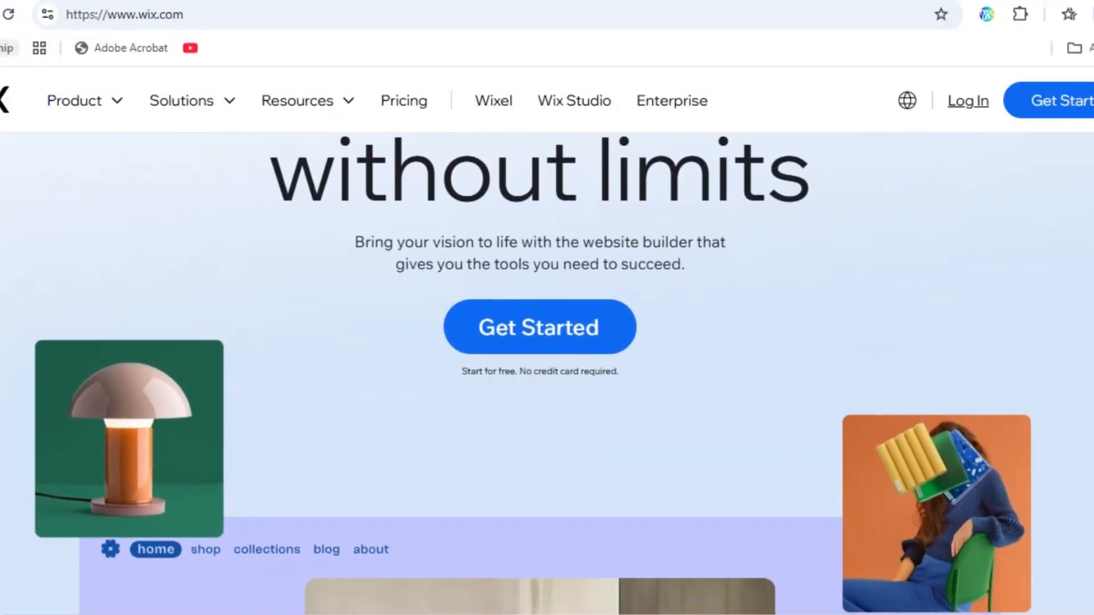
scroll(540, 370, down, 1)
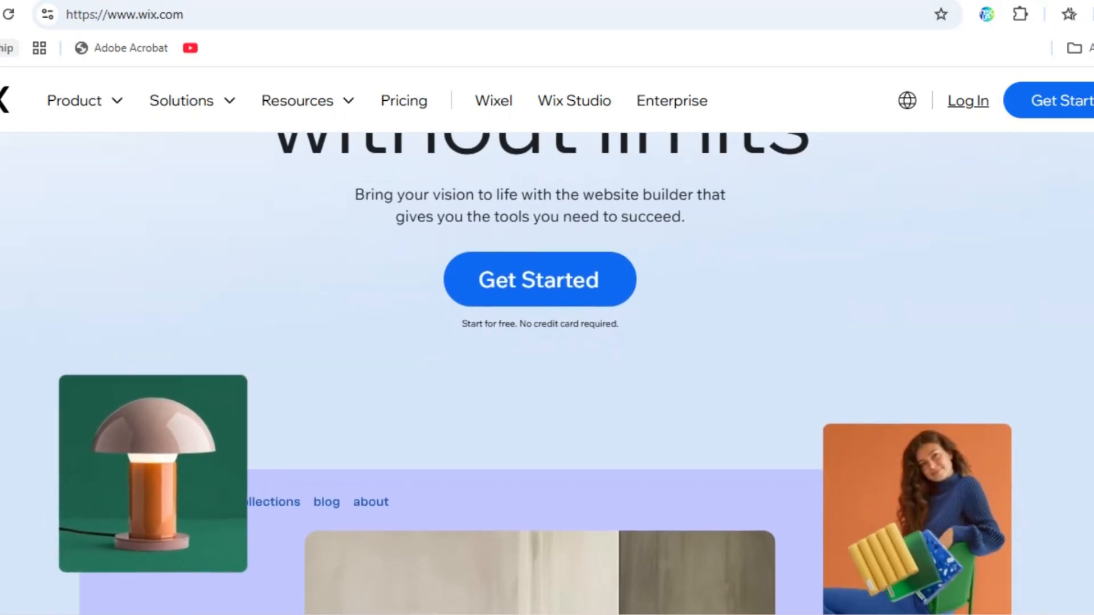
scroll(540, 370, down, 1)
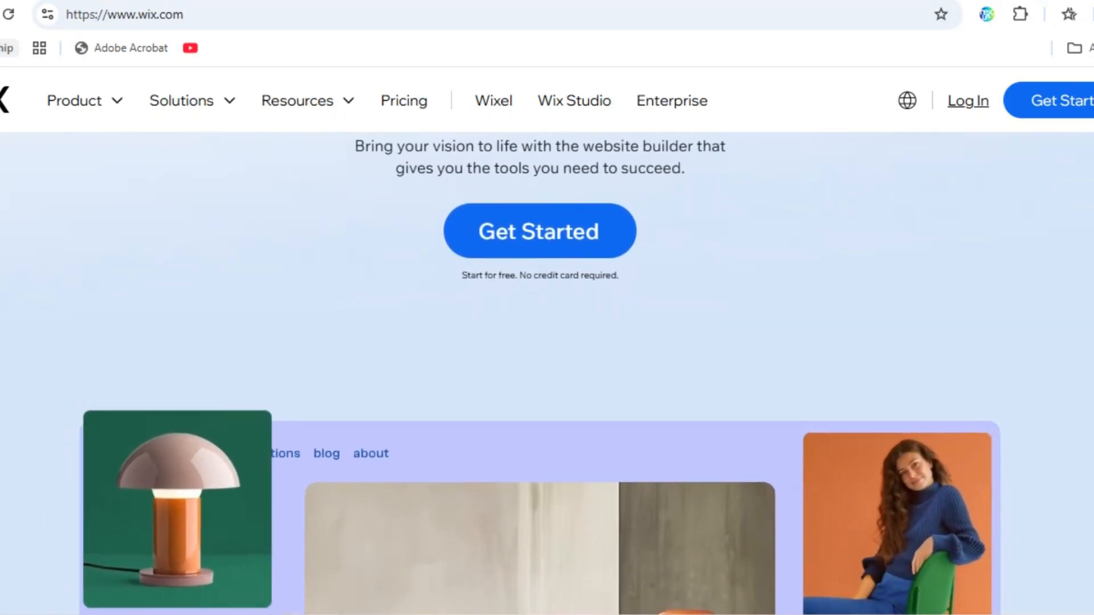
scroll(540, 370, down, 1)
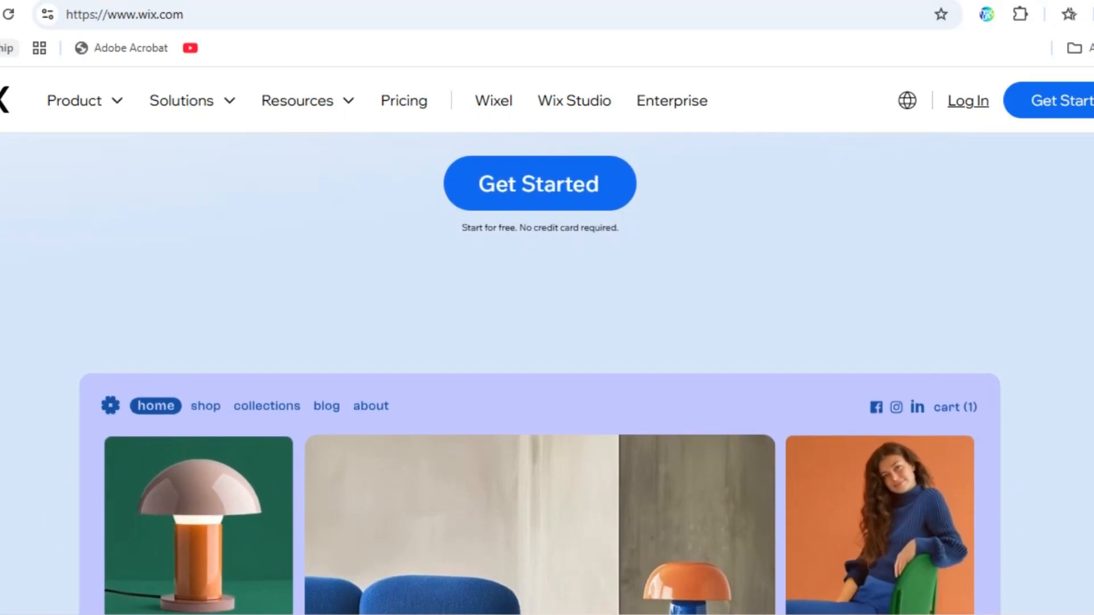
scroll(540, 370, down, 1)
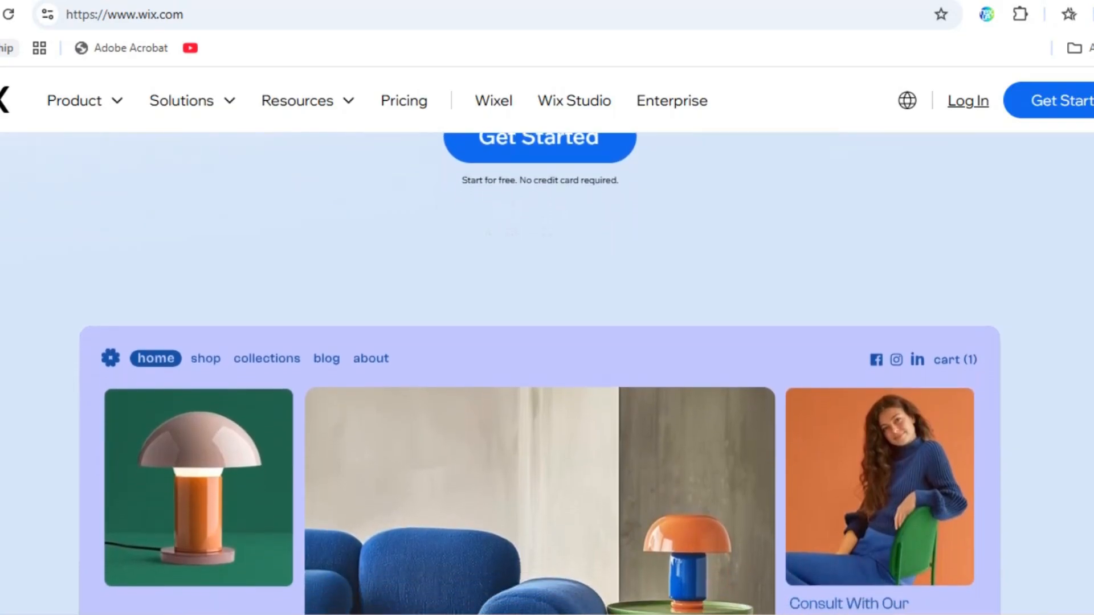
scroll(540, 370, down, 1)
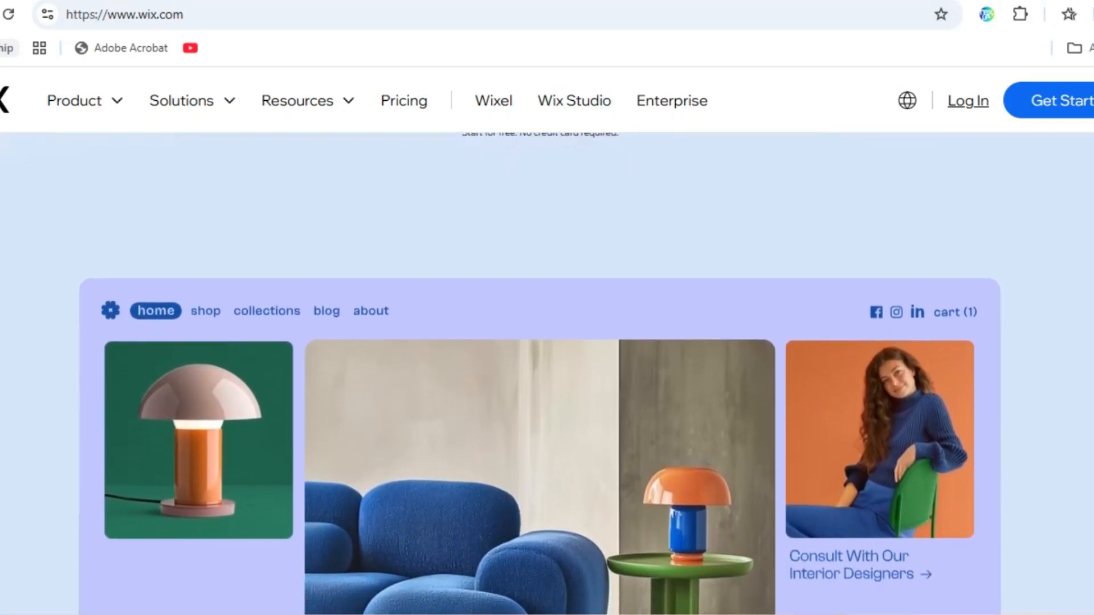
scroll(540, 370, down, 1)
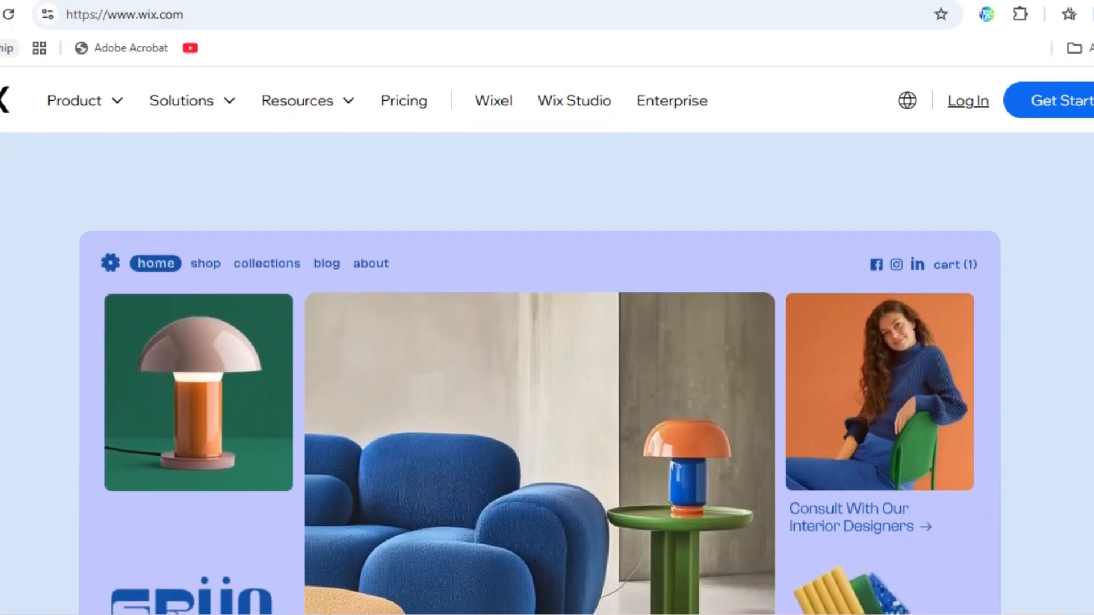
scroll(541, 371, down, 1)
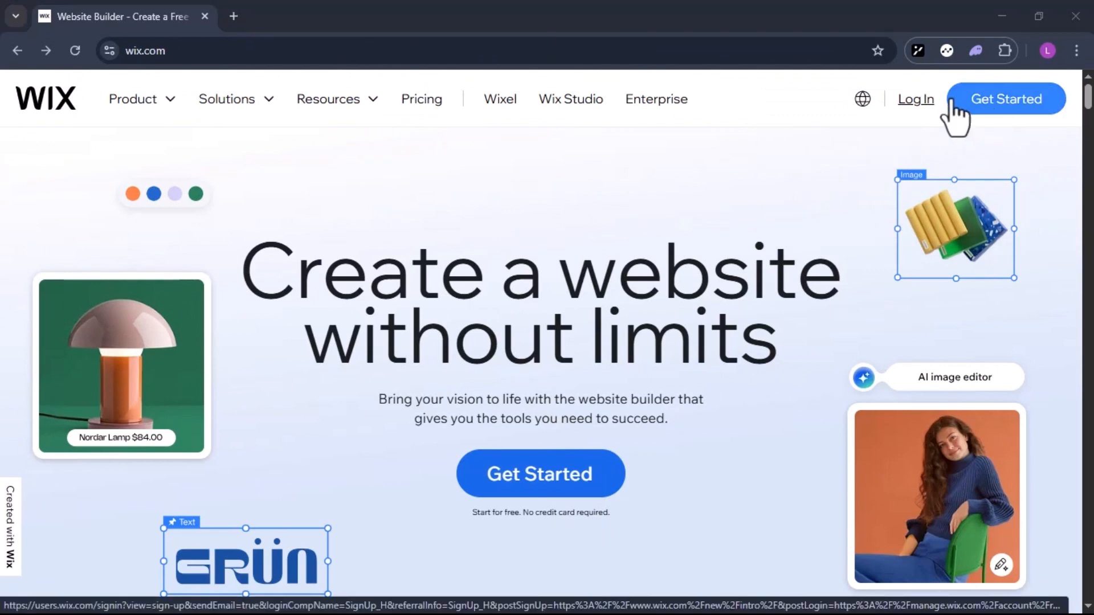
Start creating a website and skip the questions about who it is for and its type
click(1025, 102)
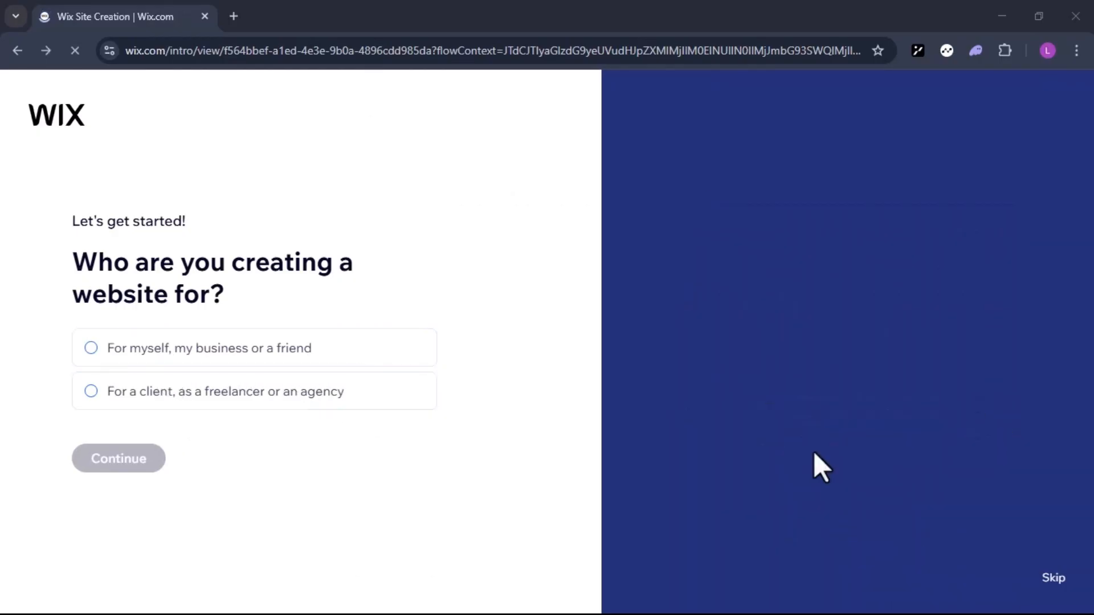
click(1053, 577)
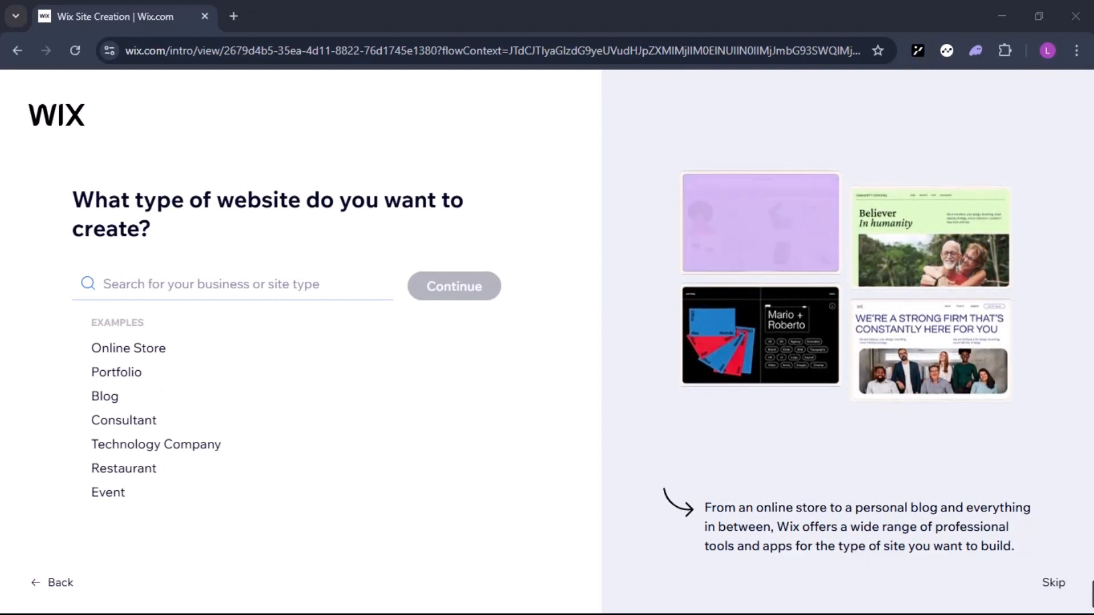
click(1053, 584)
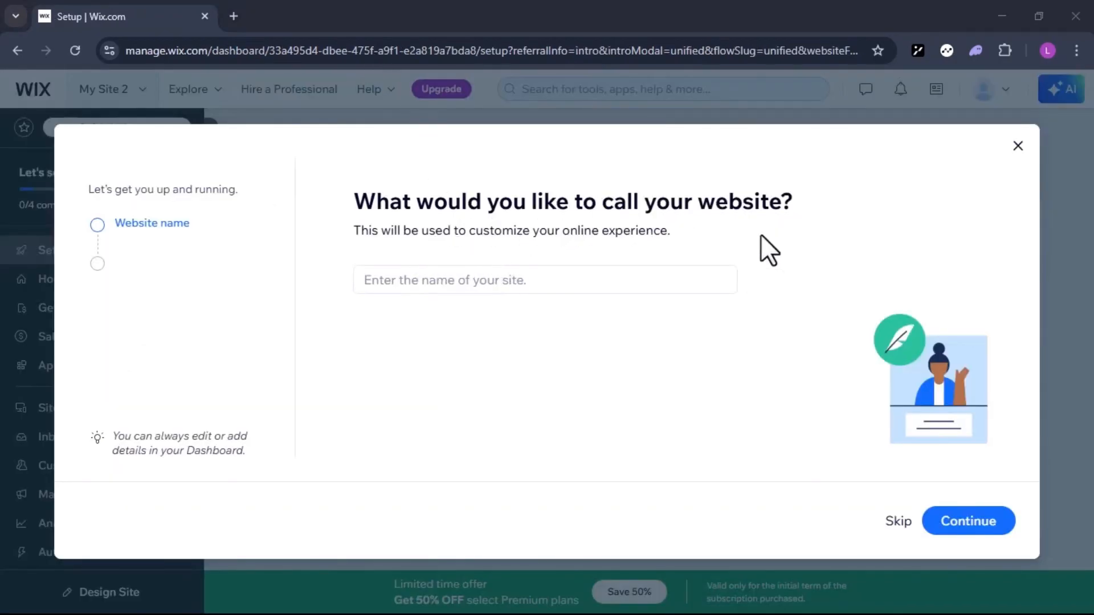
Name the website with the couple's first names and leave the site goals and apps setup unanswered
click(448, 292)
text(Danie)
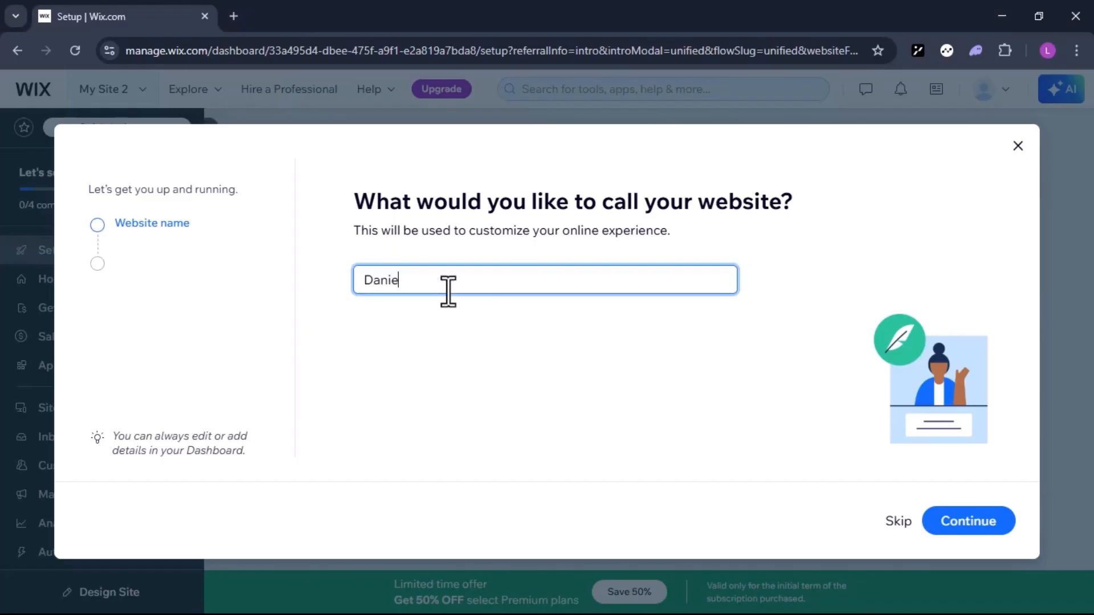
text(l and Grace)
click(981, 533)
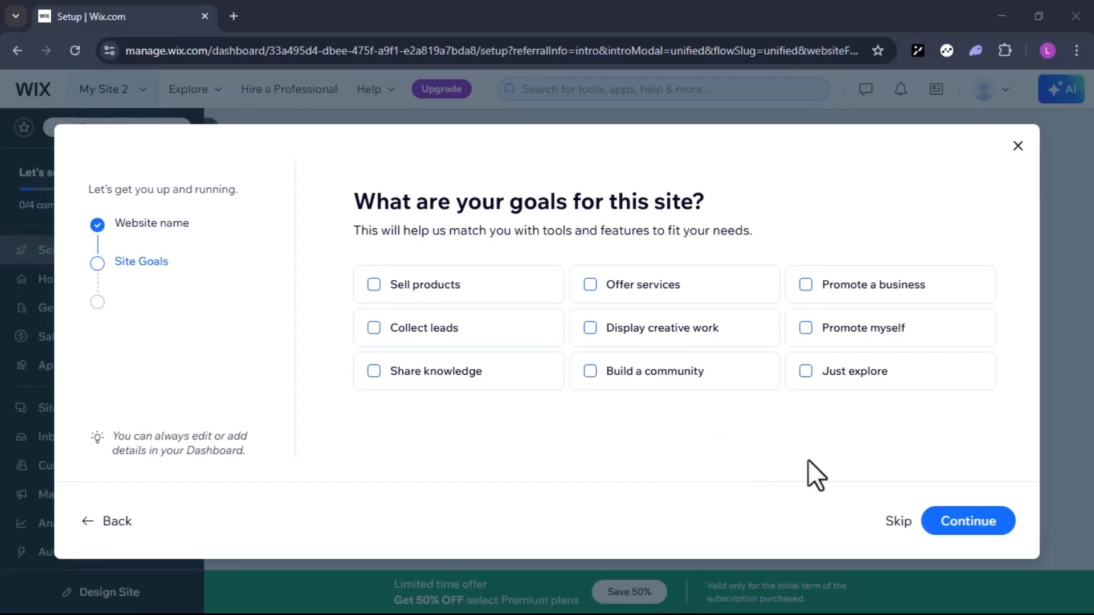
click(889, 525)
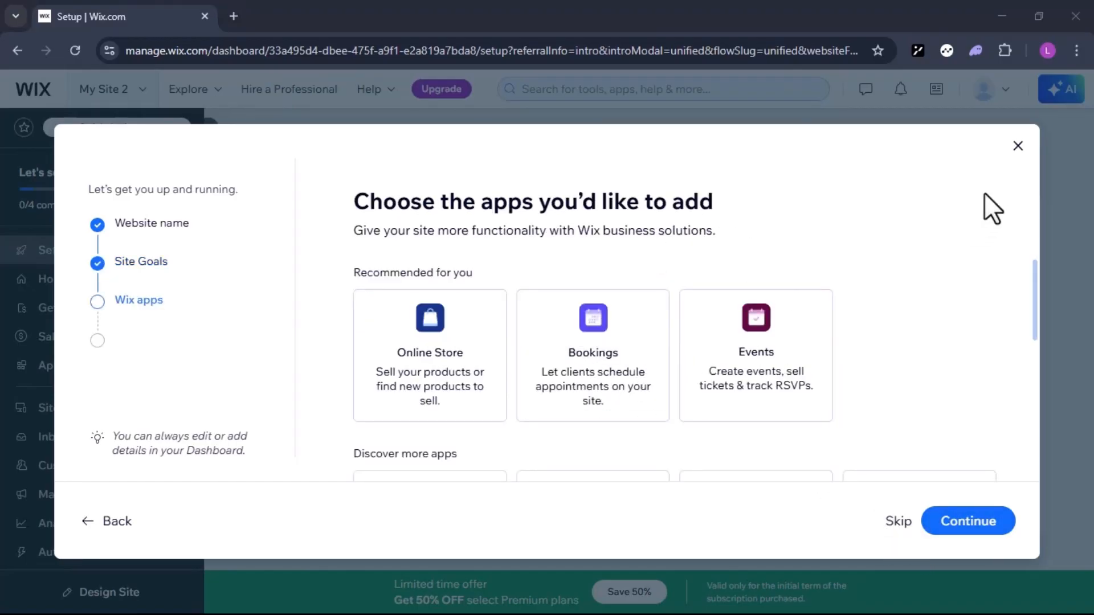
click(1018, 149)
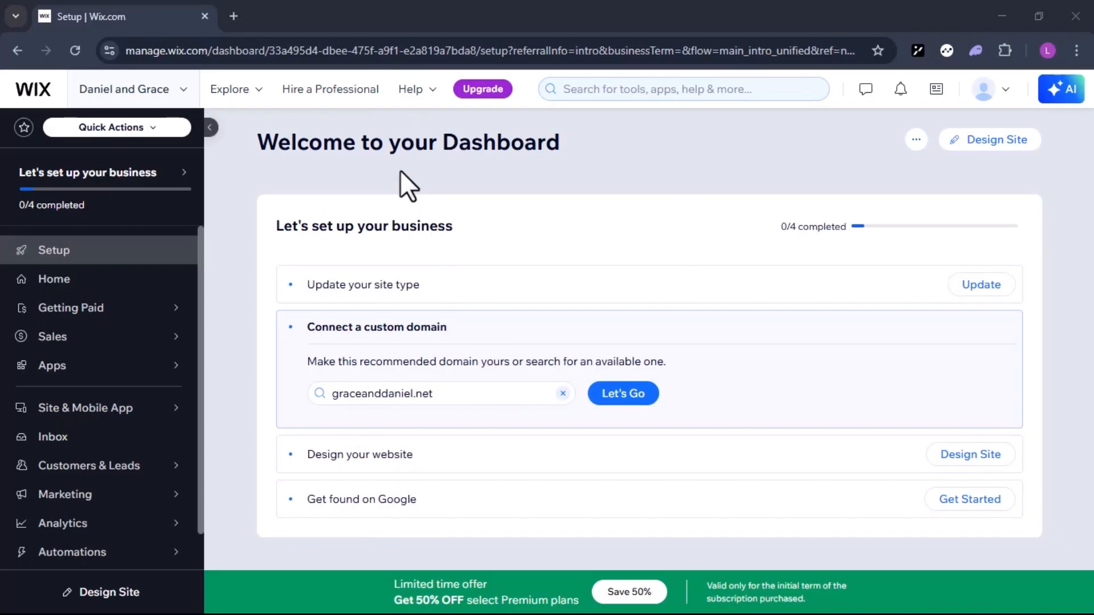
Create an additional new site, skipping the website type question and dismissing the website name setup
click(155, 92)
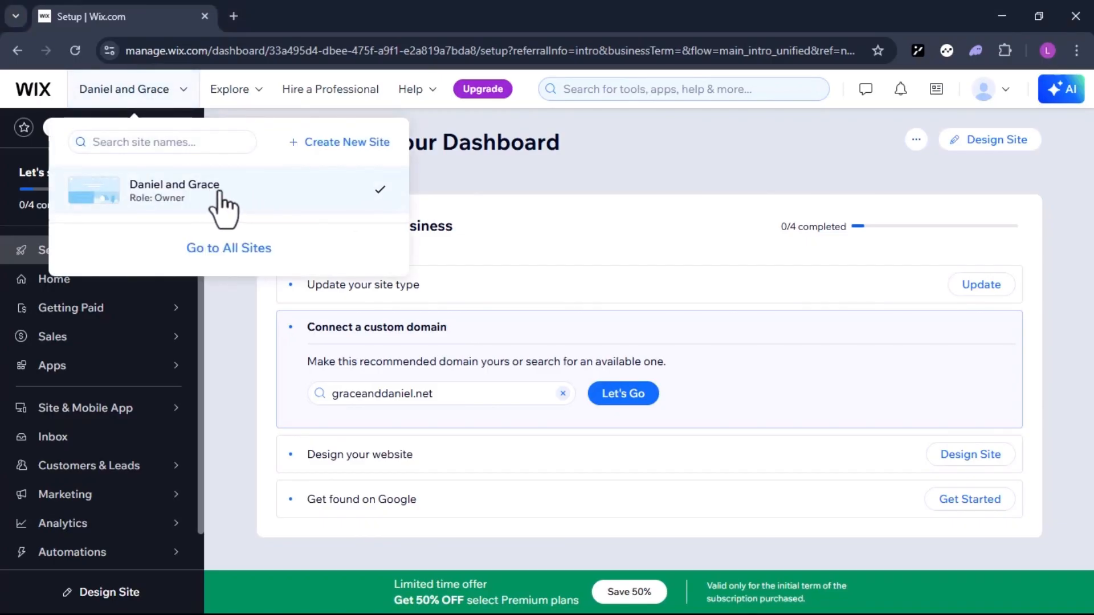
click(336, 146)
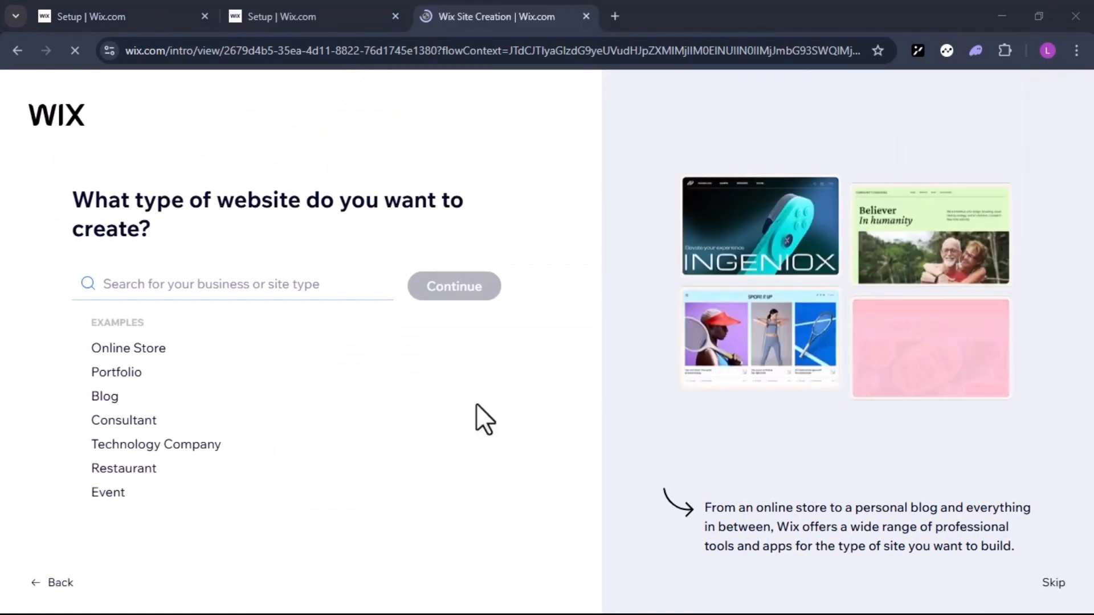
click(1052, 583)
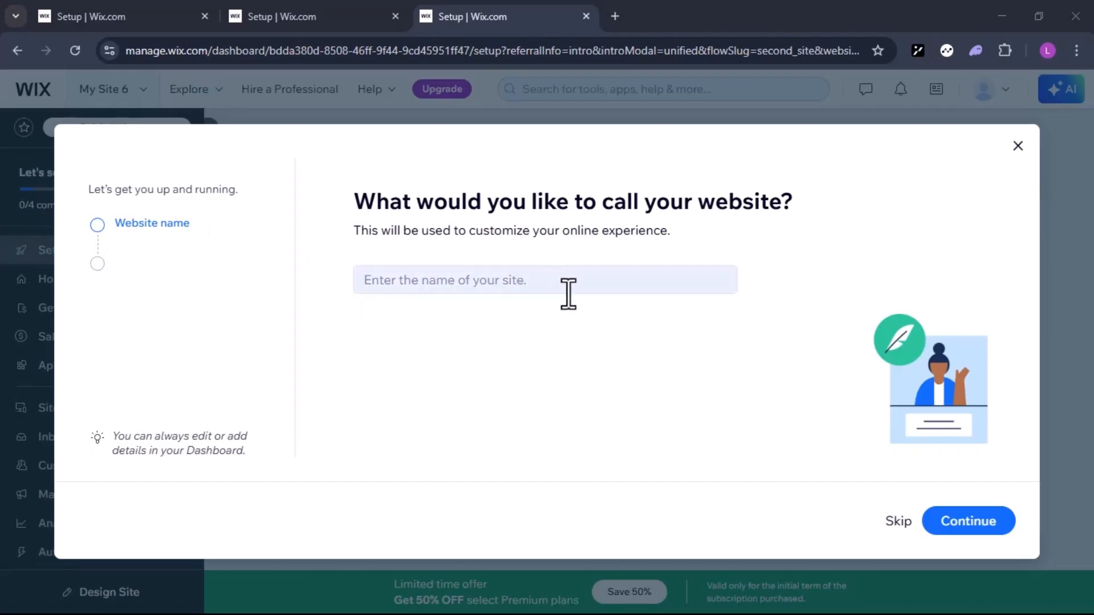
click(1018, 146)
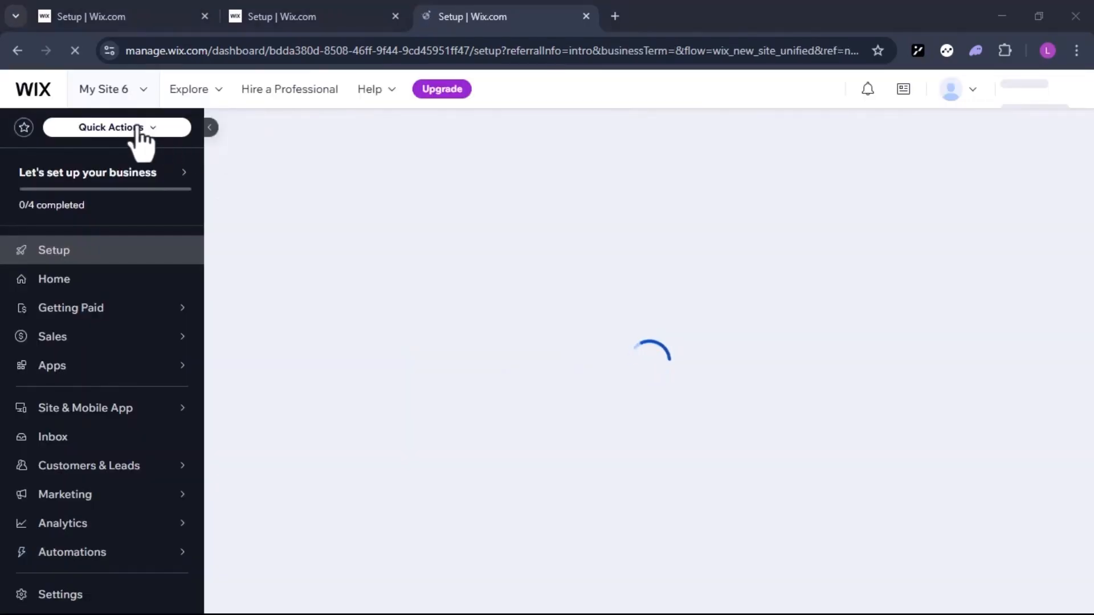
Switch back to the site named after the couple and choose to design it by customizing a template
click(117, 94)
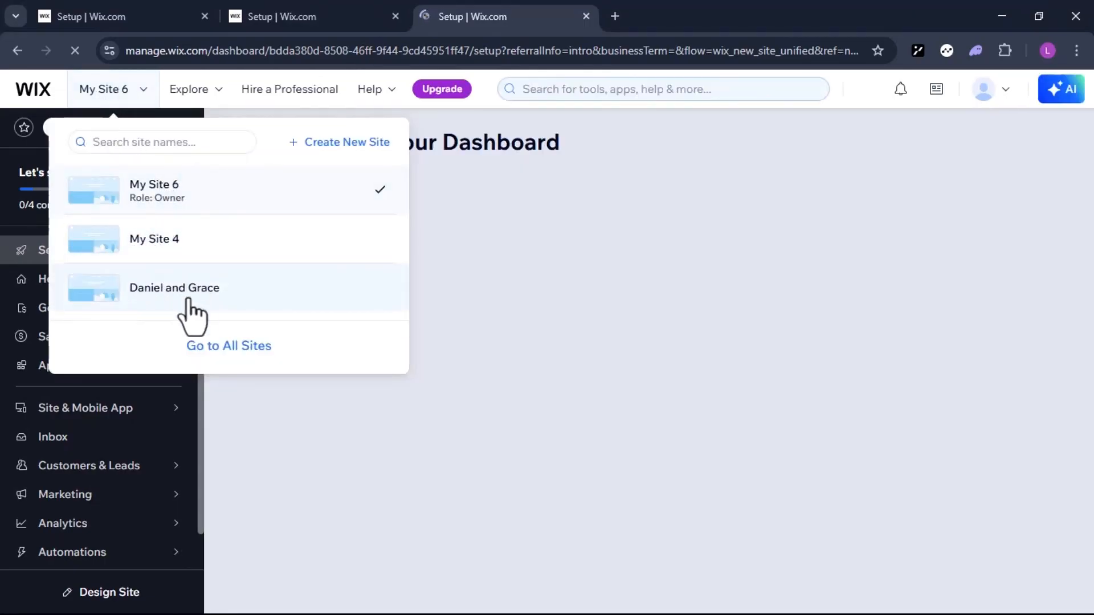
click(138, 296)
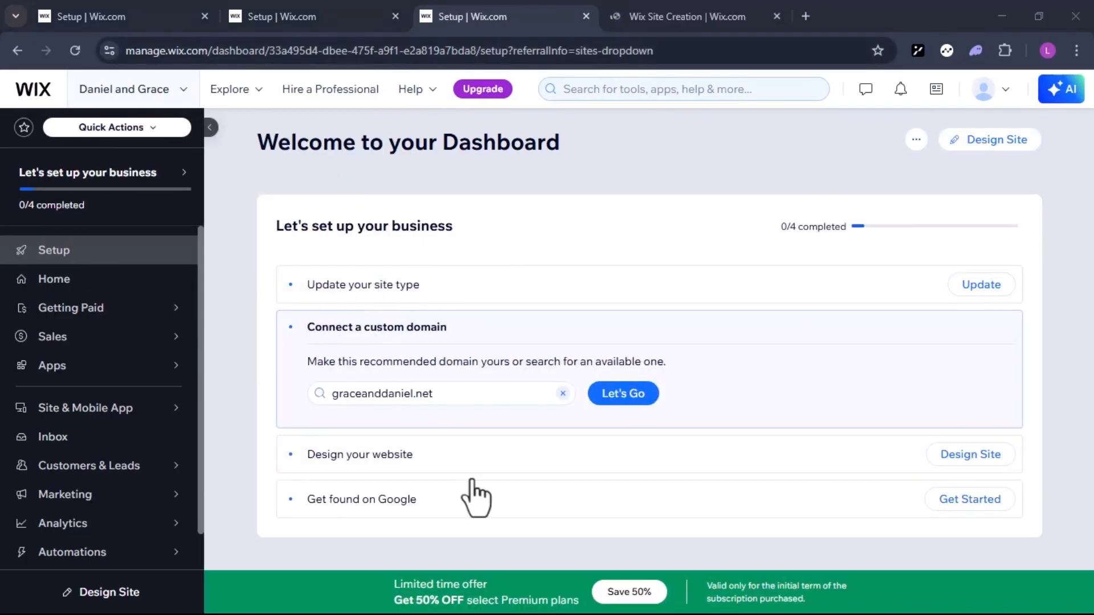
click(954, 455)
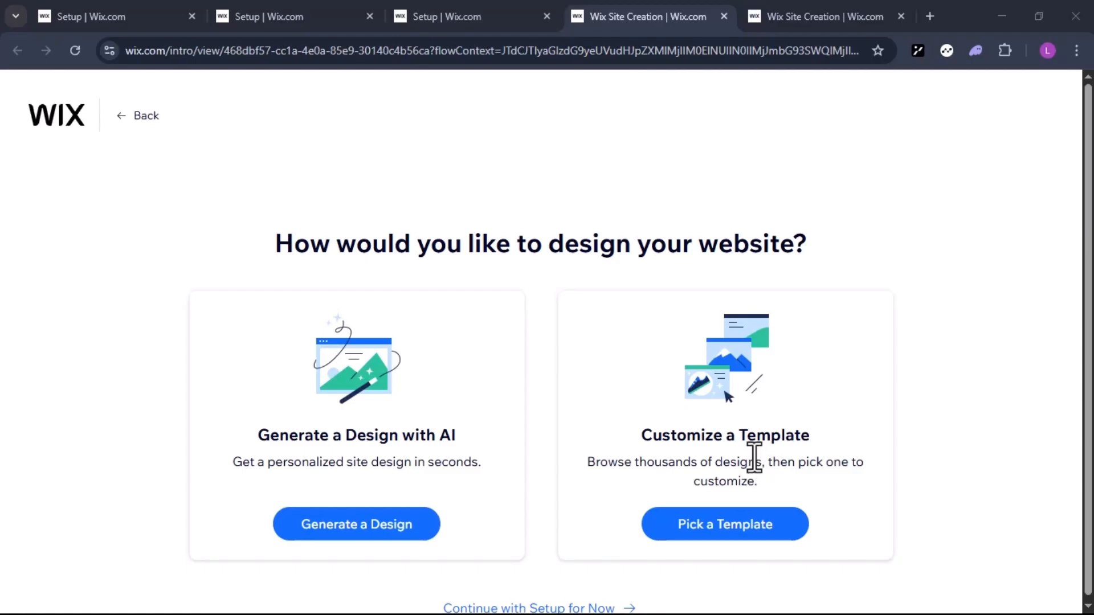
scroll(754, 458, down, 1)
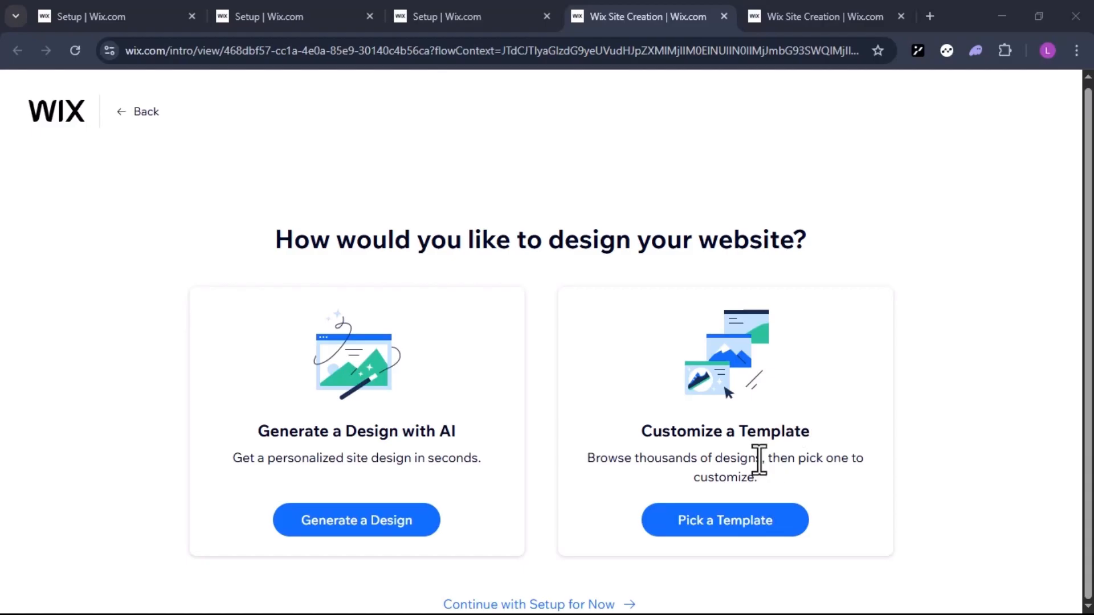
click(742, 523)
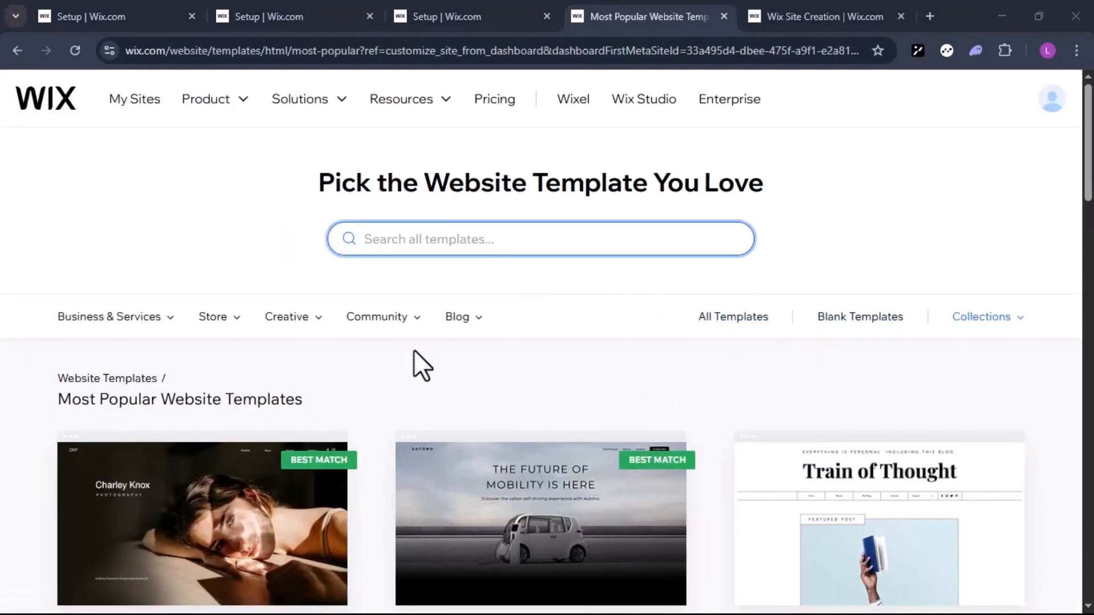
Look through the most popular website templates and search all templates for "Wedding Website"
scroll(393, 398, down, 3)
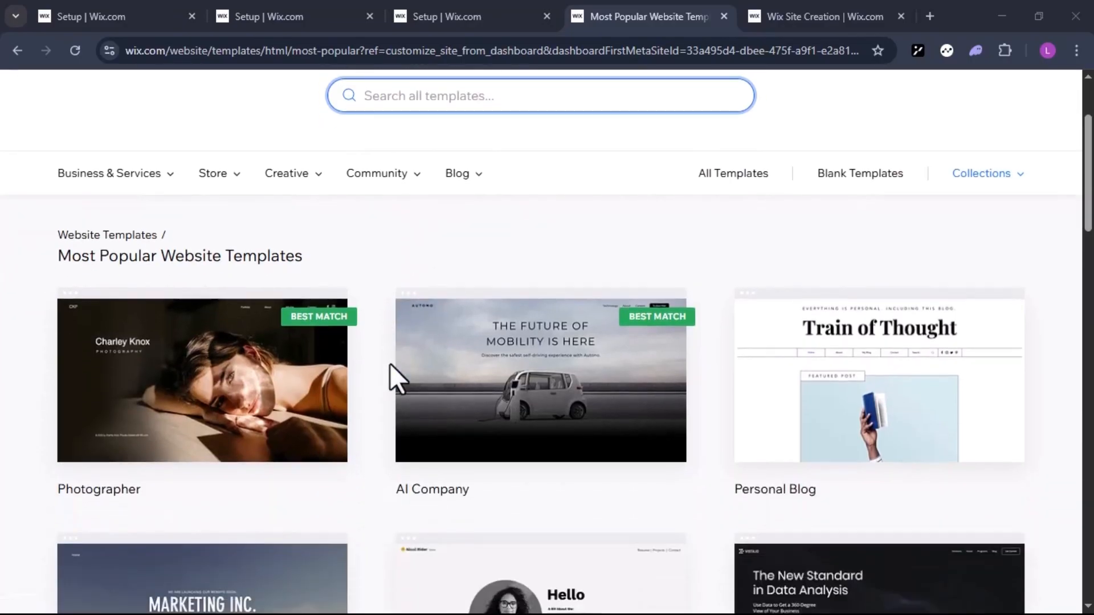
scroll(390, 370, down, 1)
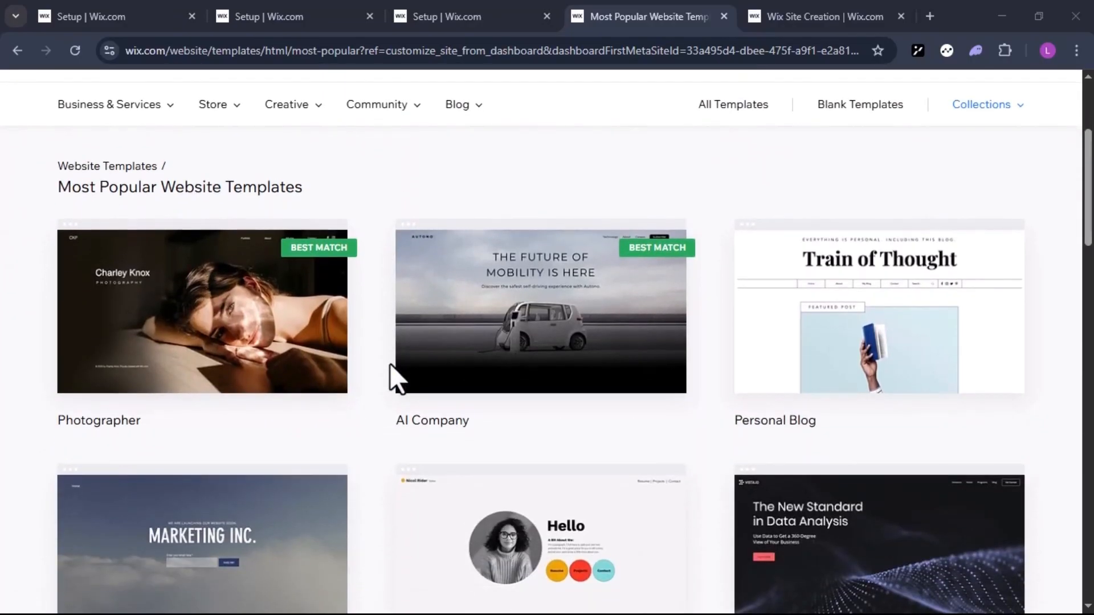
scroll(390, 365, down, 10)
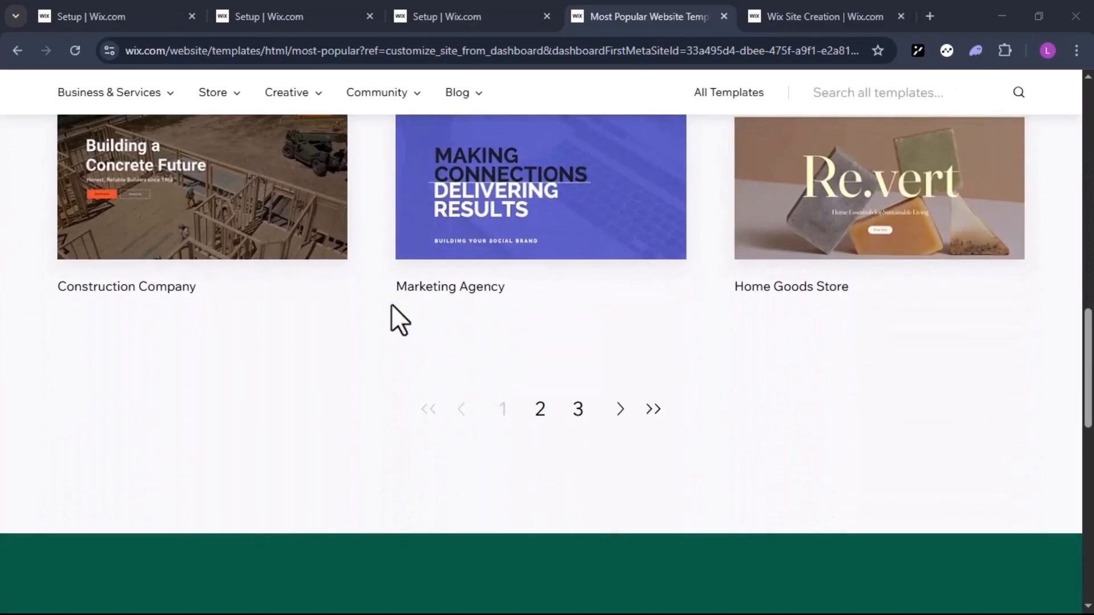
scroll(391, 303, up, 15)
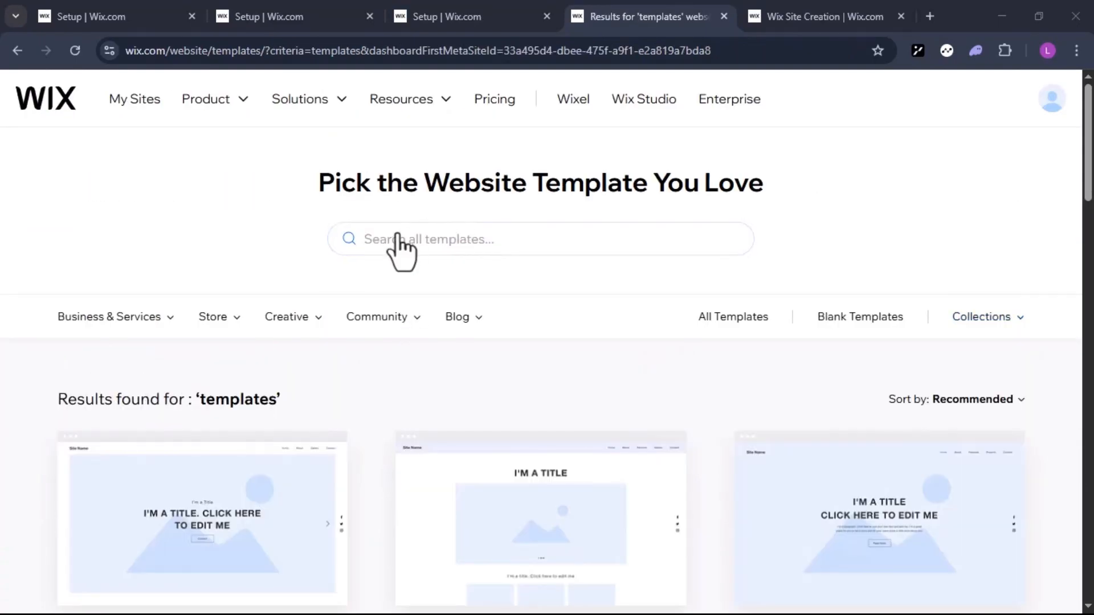
click(378, 239)
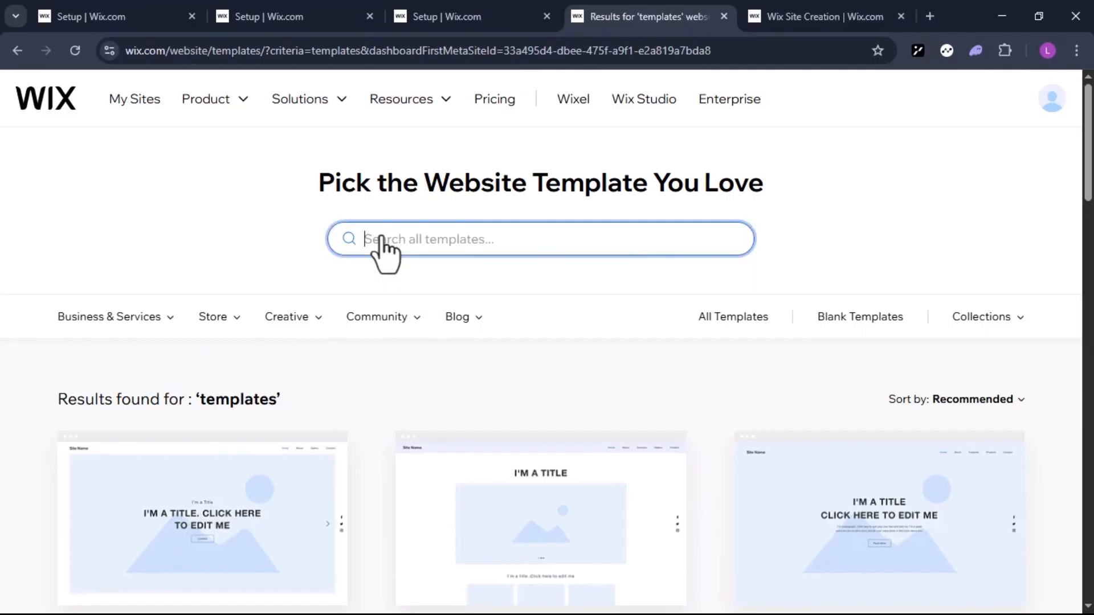
text(wedding Website)
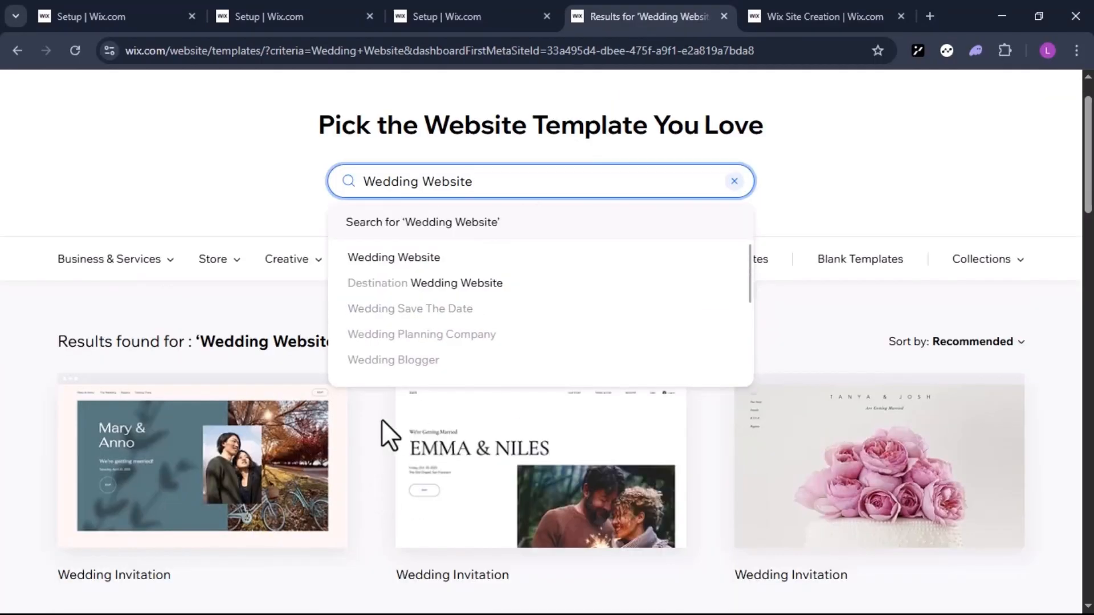
Examine the template designs found for "Wedding Website"
scroll(309, 480, down, 5)
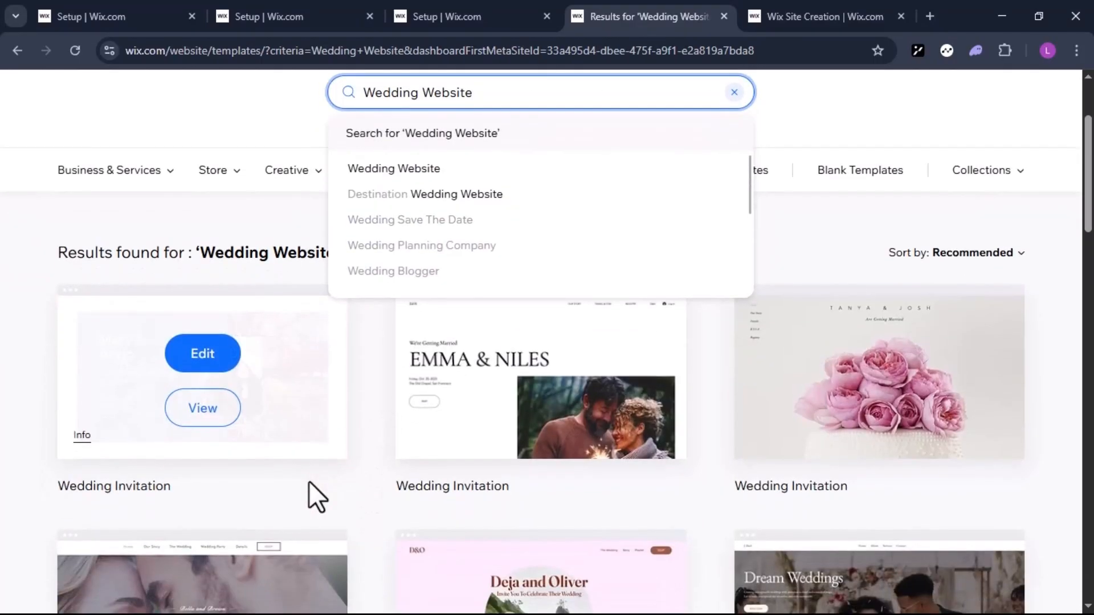
scroll(308, 481, down, 8)
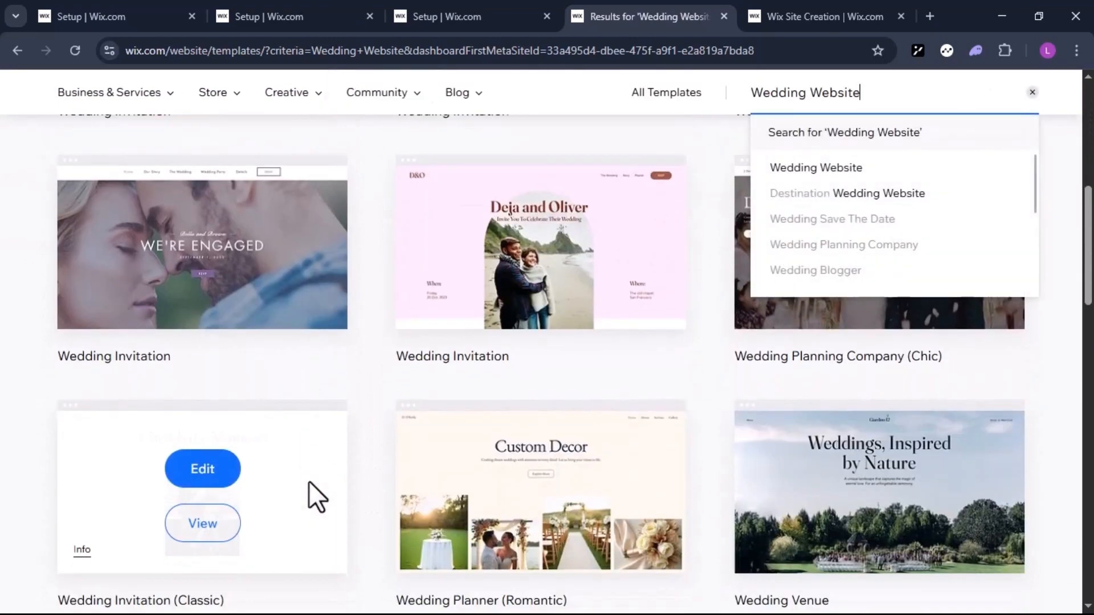
scroll(309, 481, down, 3)
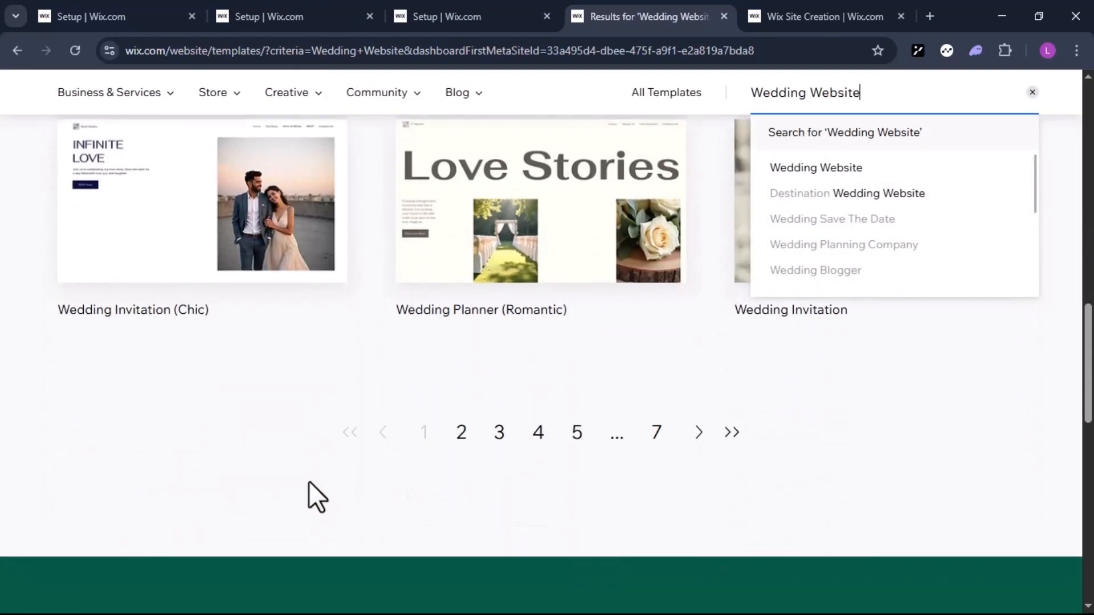
scroll(309, 481, up, 13)
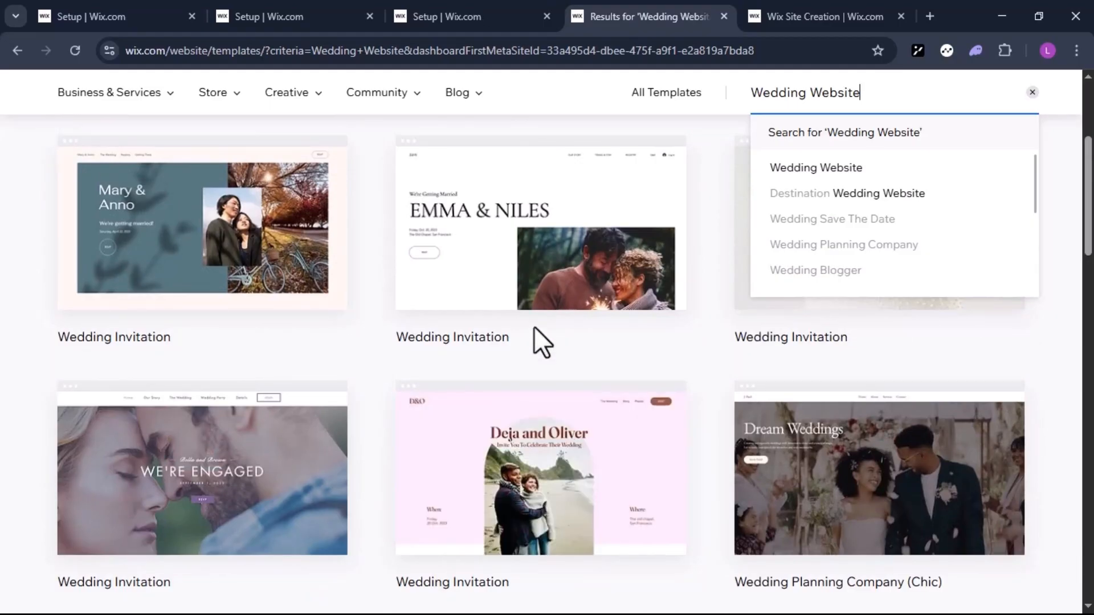
scroll(535, 329, up, 3)
scroll(395, 503, up, 2)
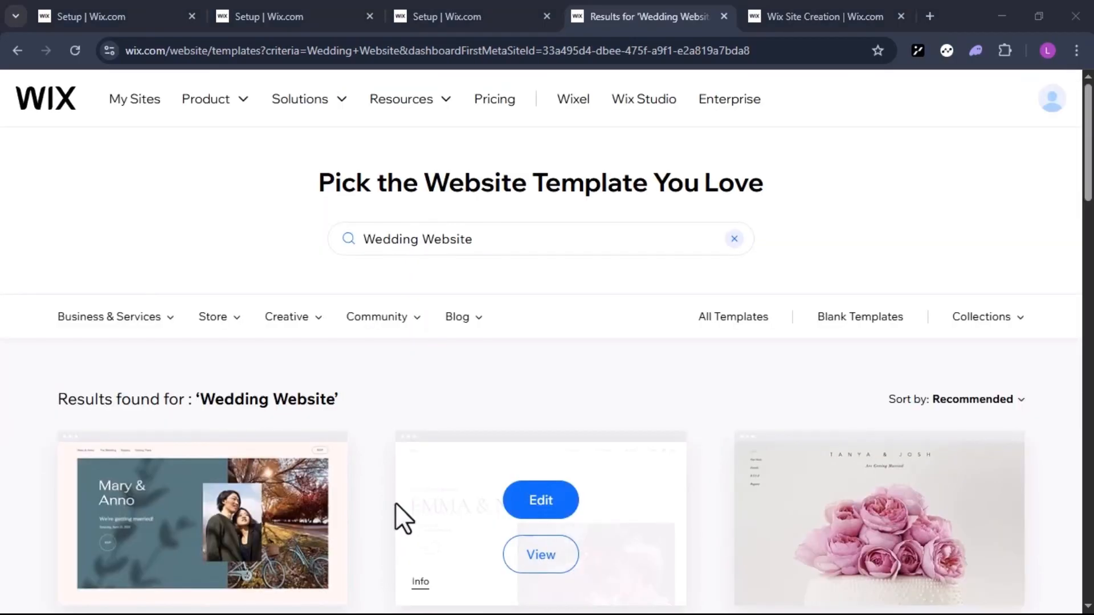
Preview the "Wedding Invitation (Chic)" template and open it for editing as the site's design
scroll(386, 494, down, 6)
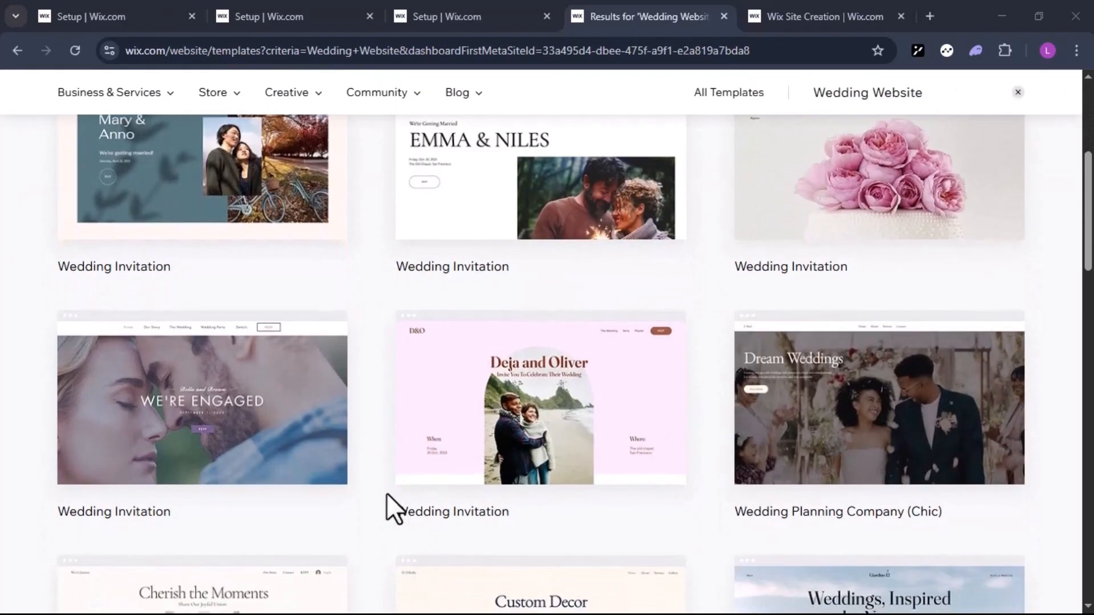
scroll(386, 493, down, 6)
mouse_move(242, 503)
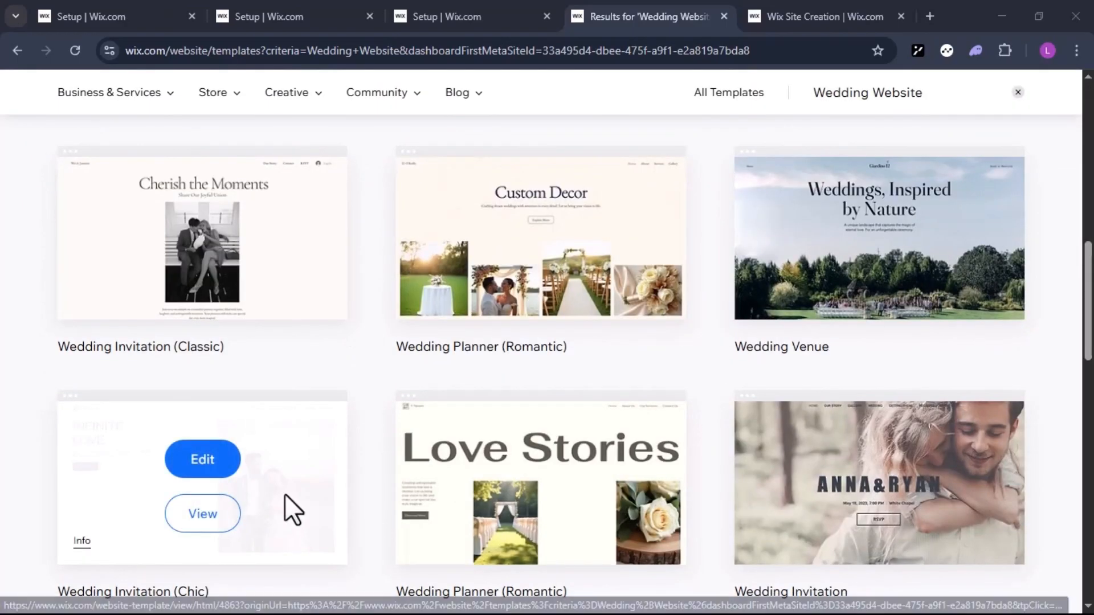
click(213, 519)
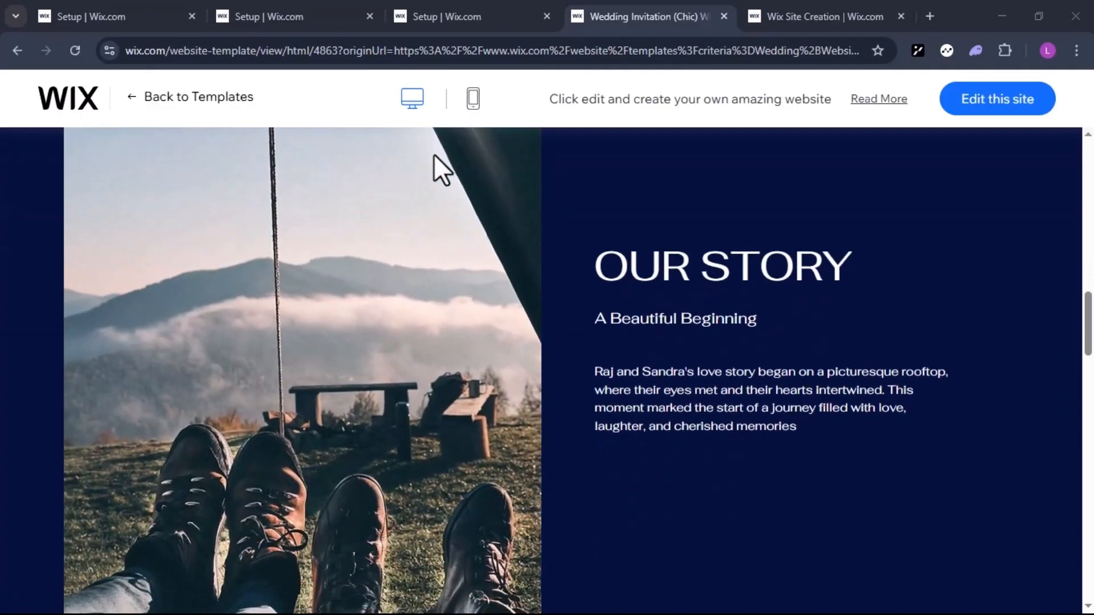
scroll(433, 155, up, 10)
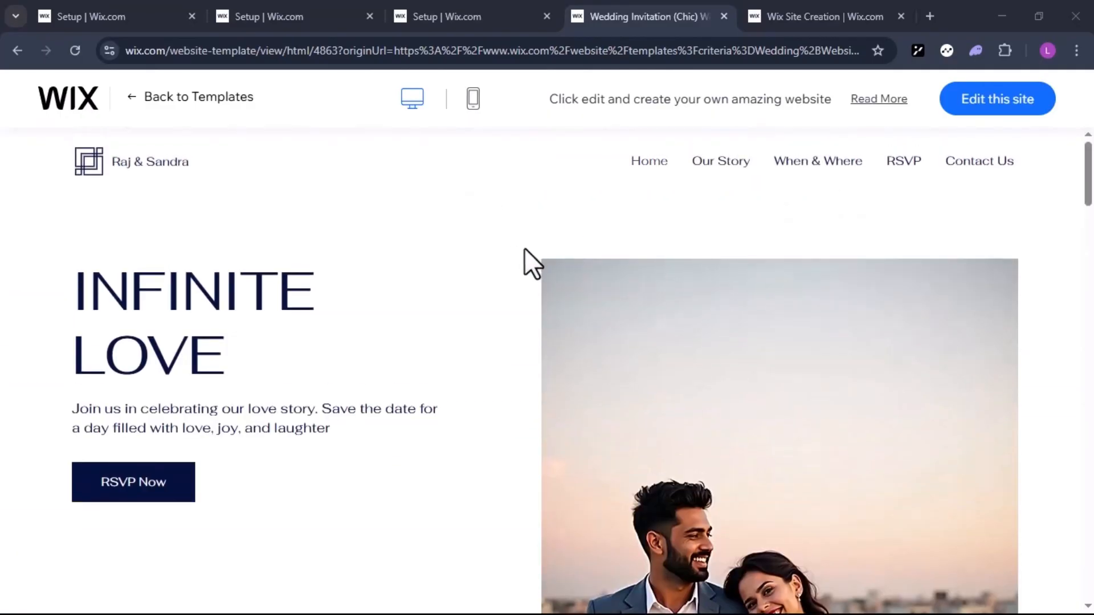
click(1003, 101)
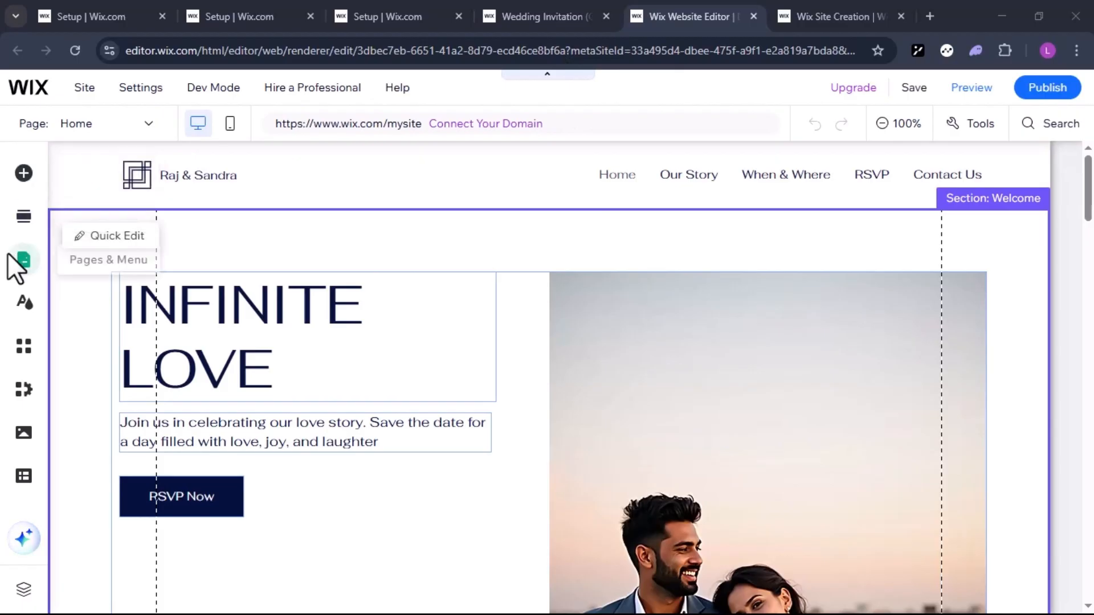
Replace the sample names in the header's site title with the couple's first names
click(24, 173)
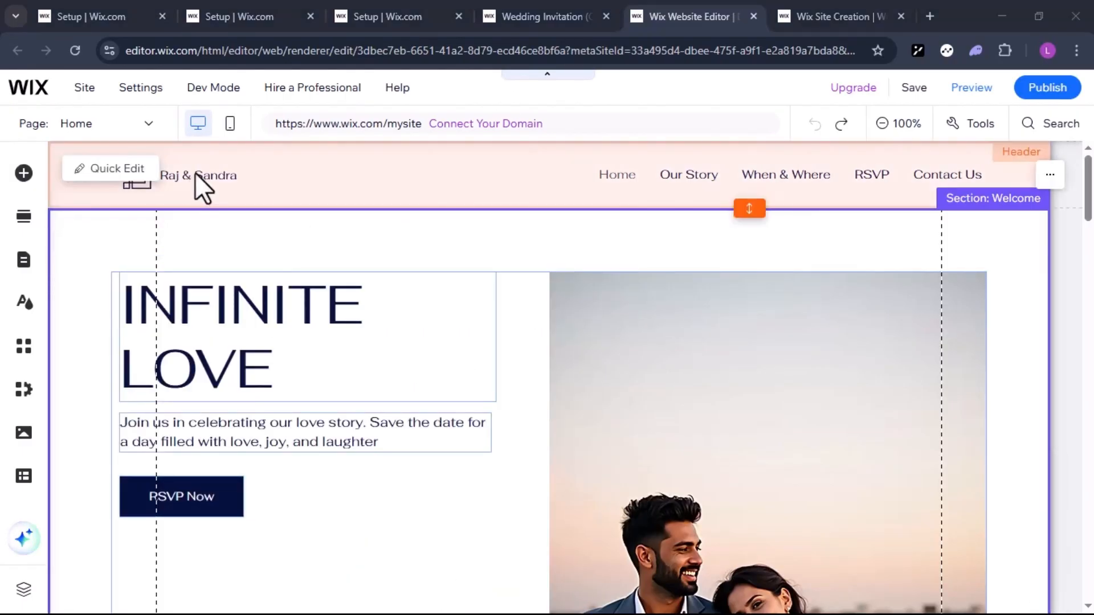
click(195, 172)
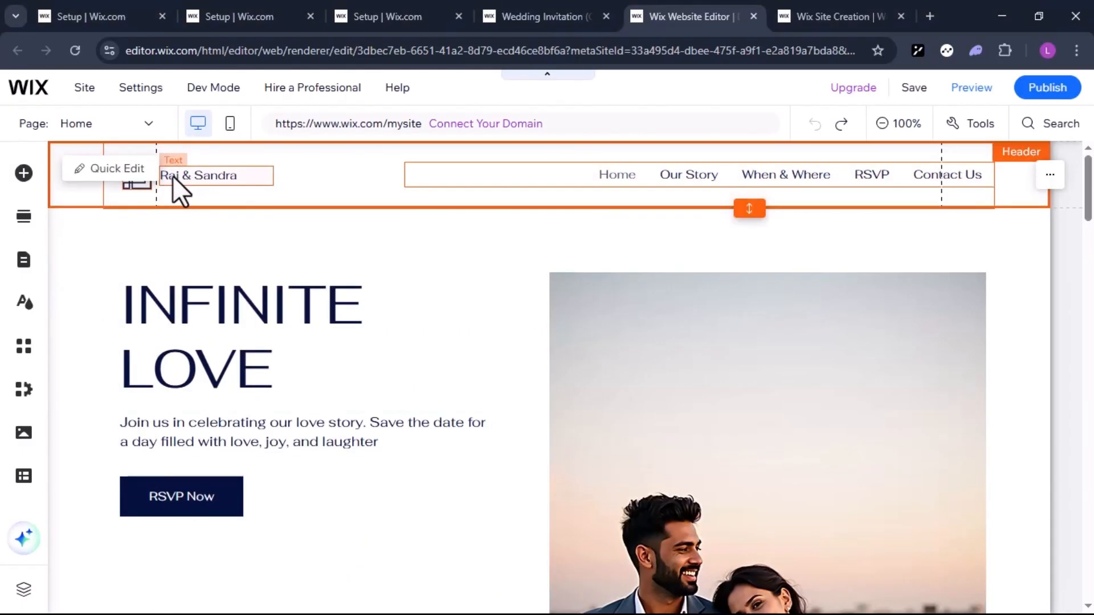
click(173, 176)
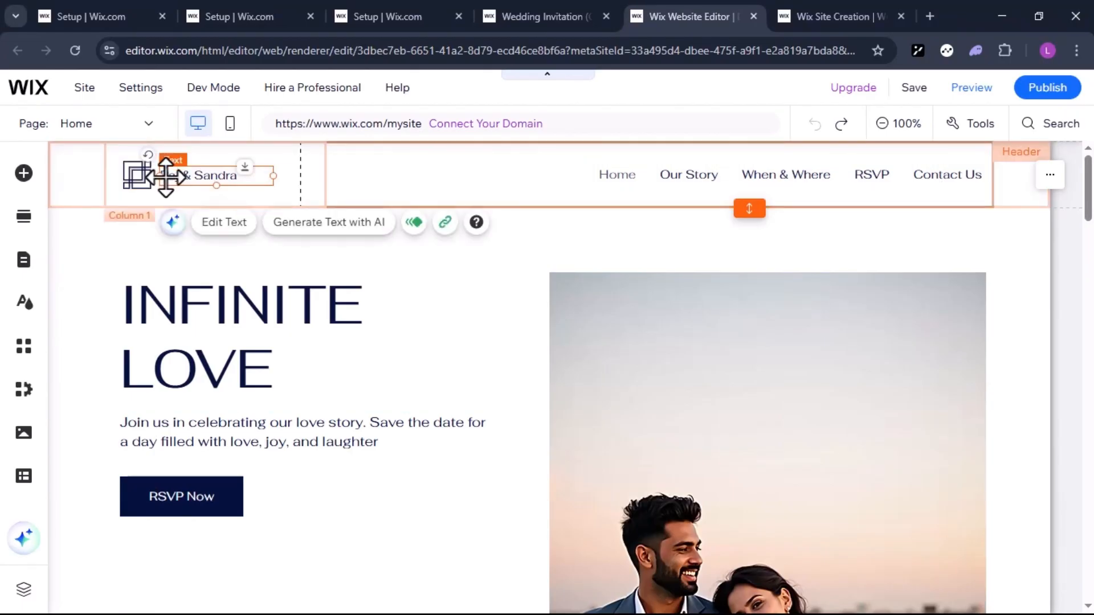
click(216, 223)
text(D)
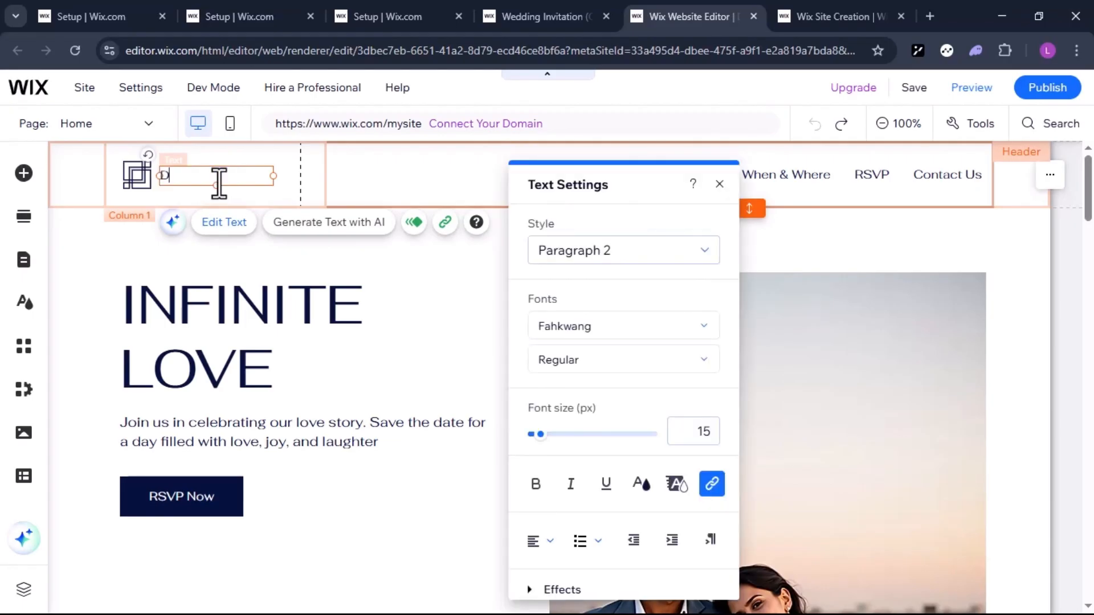
text(aniel and)
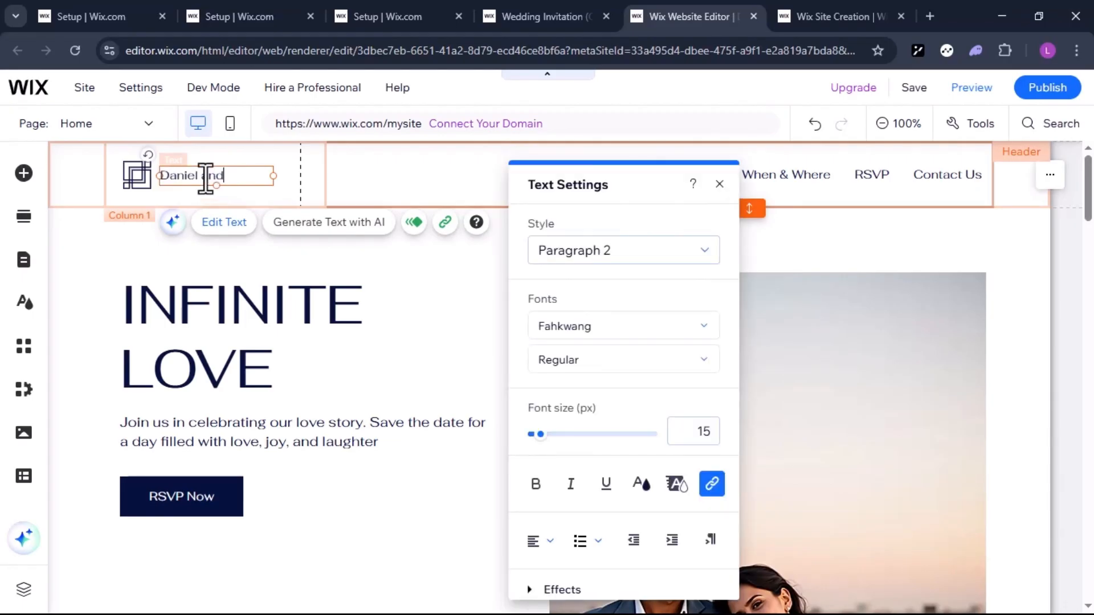
text( G)
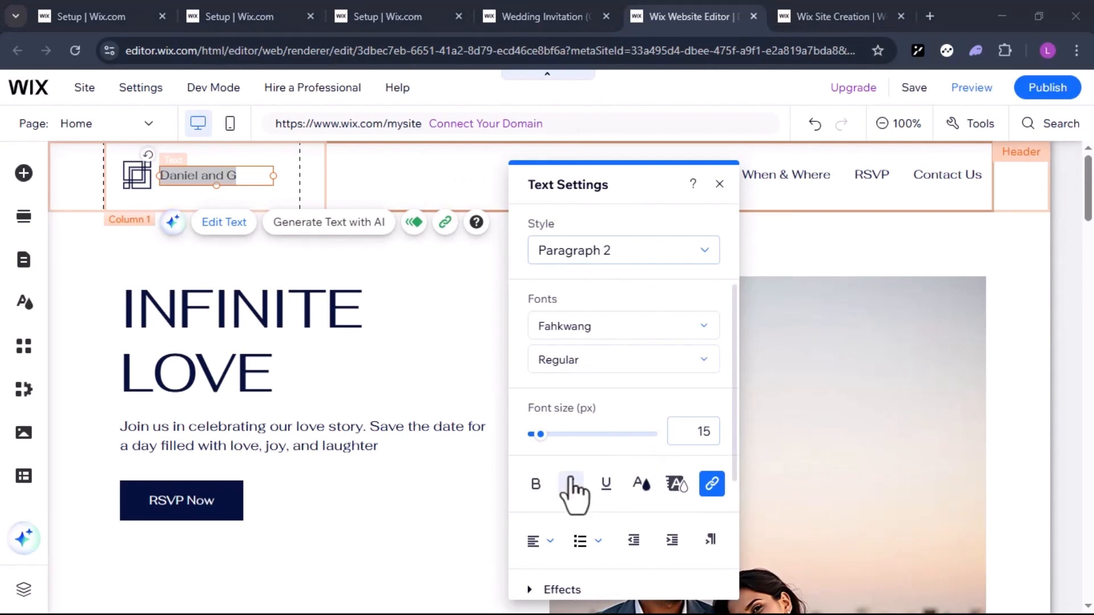
scroll(575, 484, down, 2)
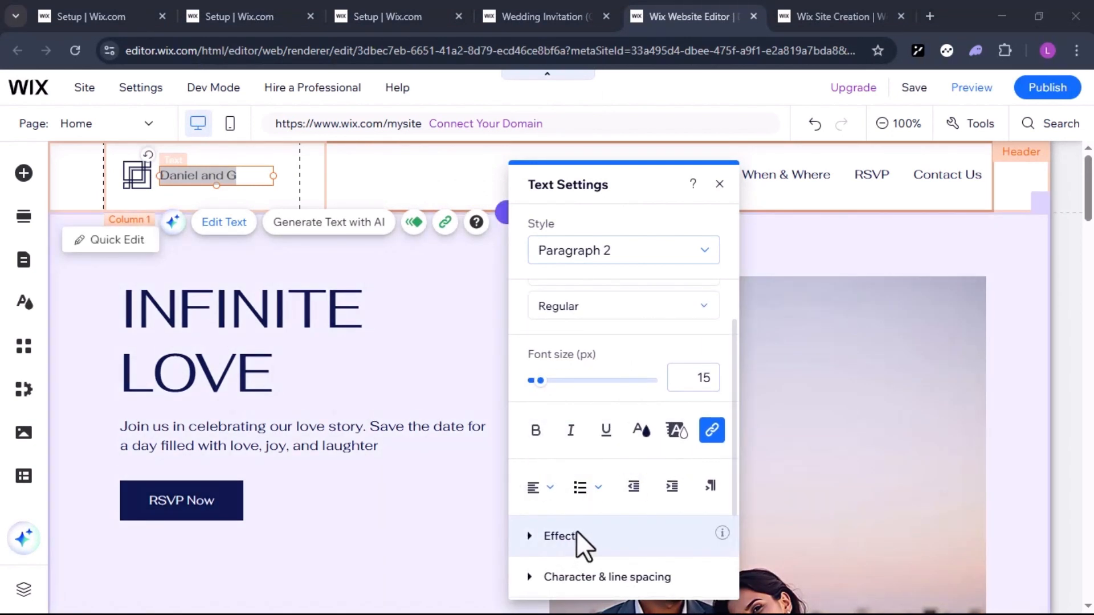
click(484, 261)
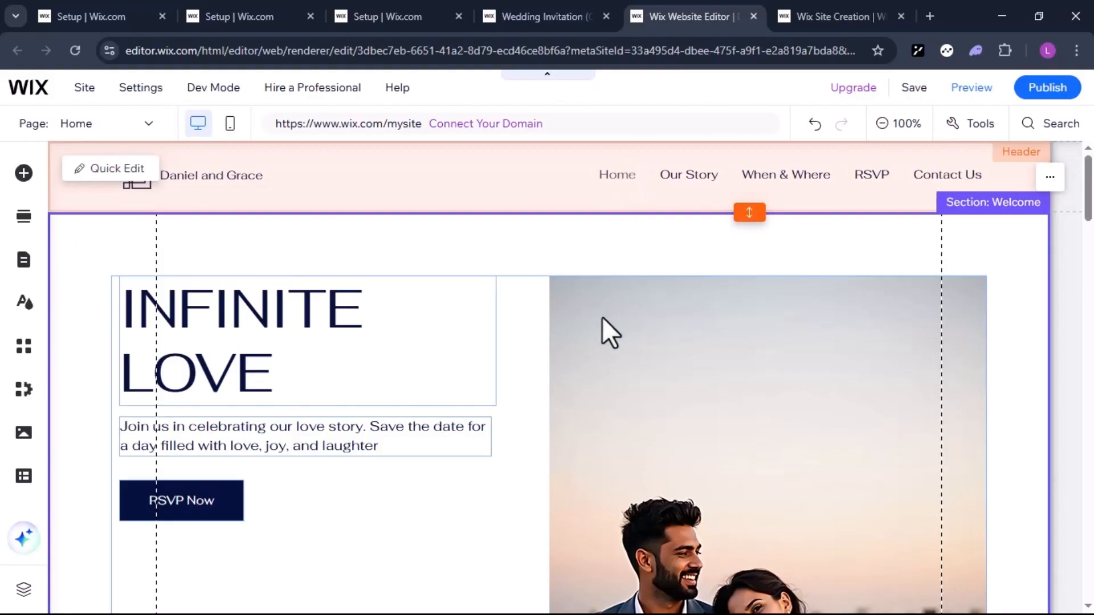
Look over the home page and open the image library for the welcome strip's background
scroll(602, 317, down, 3)
scroll(602, 317, down, 2)
scroll(601, 317, up, 5)
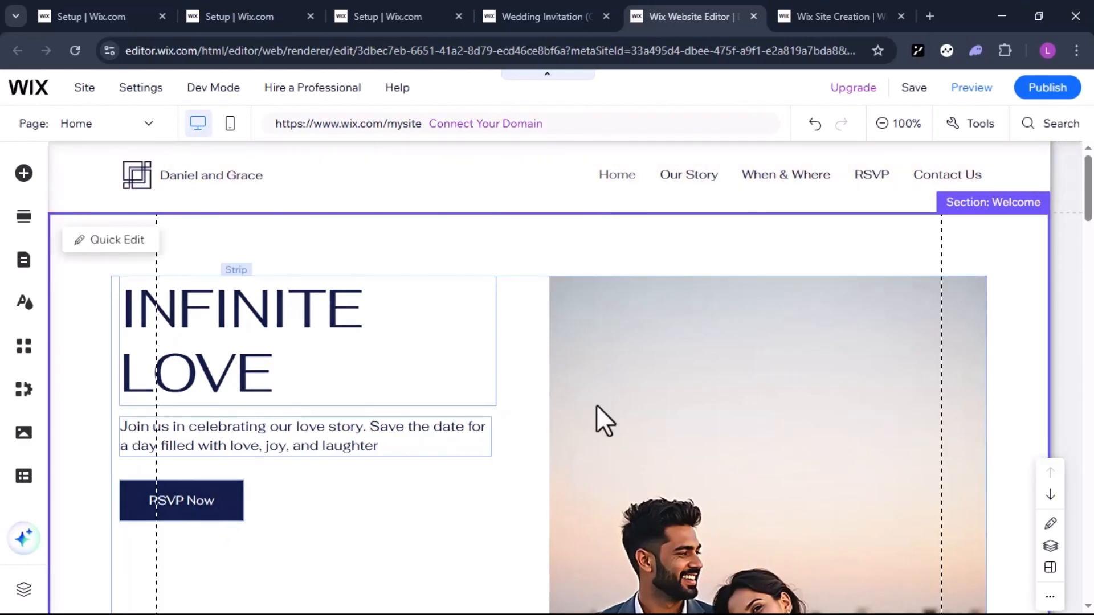
scroll(597, 405, down, 2)
scroll(596, 405, down, 1)
scroll(596, 405, up, 3)
click(724, 445)
scroll(725, 446, down, 4)
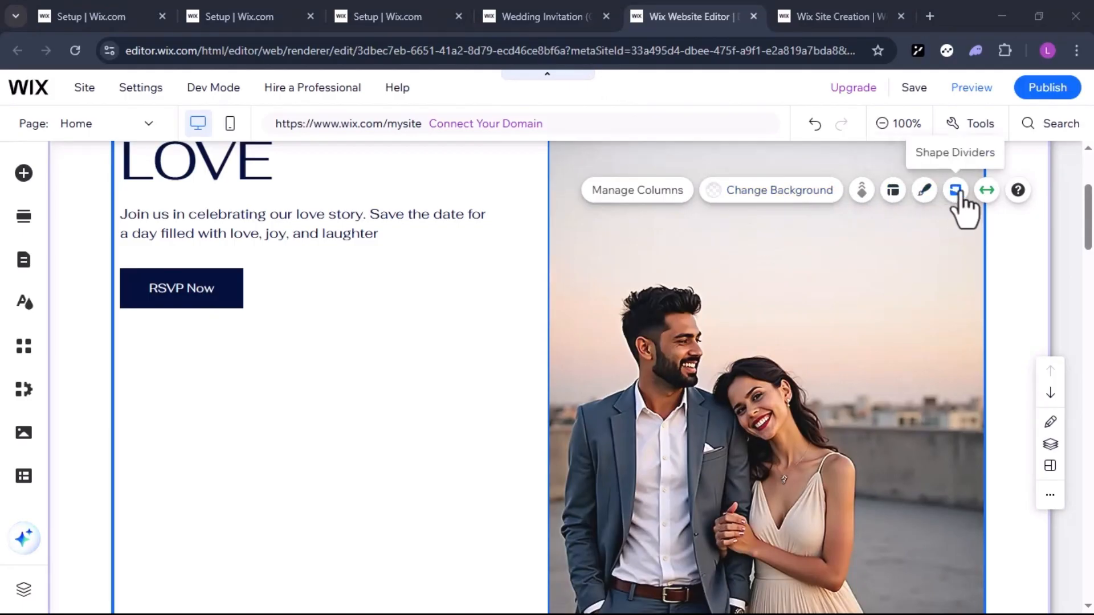
click(787, 195)
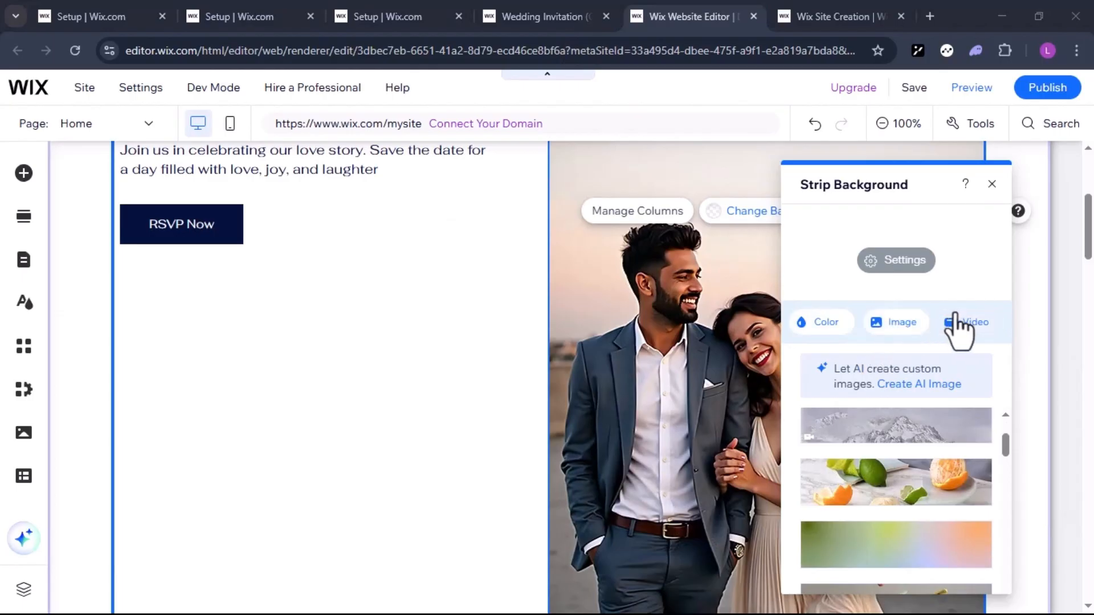
click(892, 326)
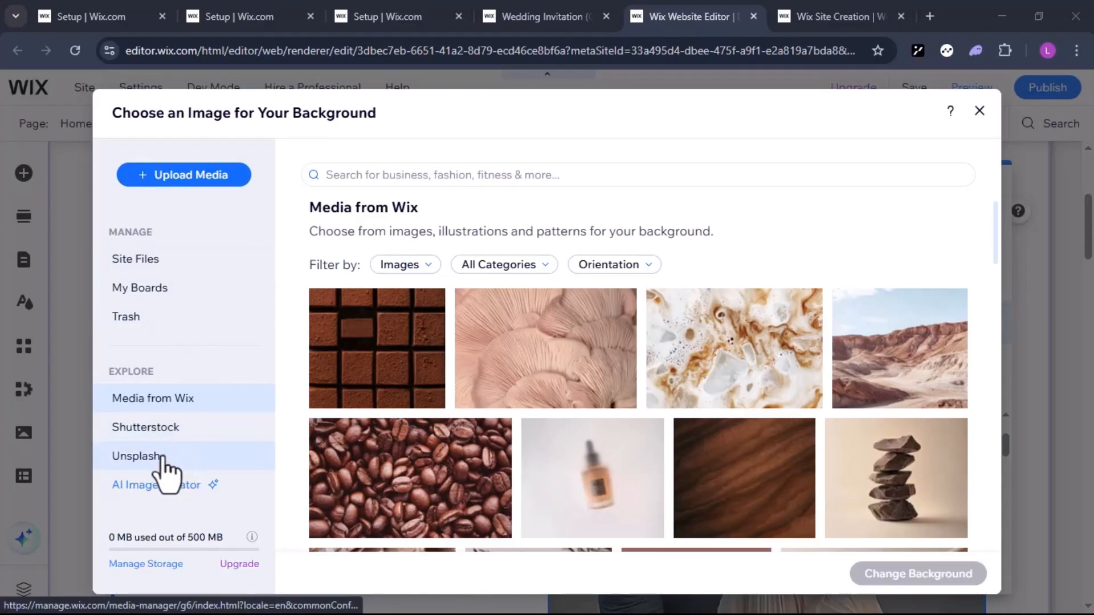
Search the Wix media for "couples" and set the photo of the couple in a flowering garden as the strip background
click(383, 176)
text(c)
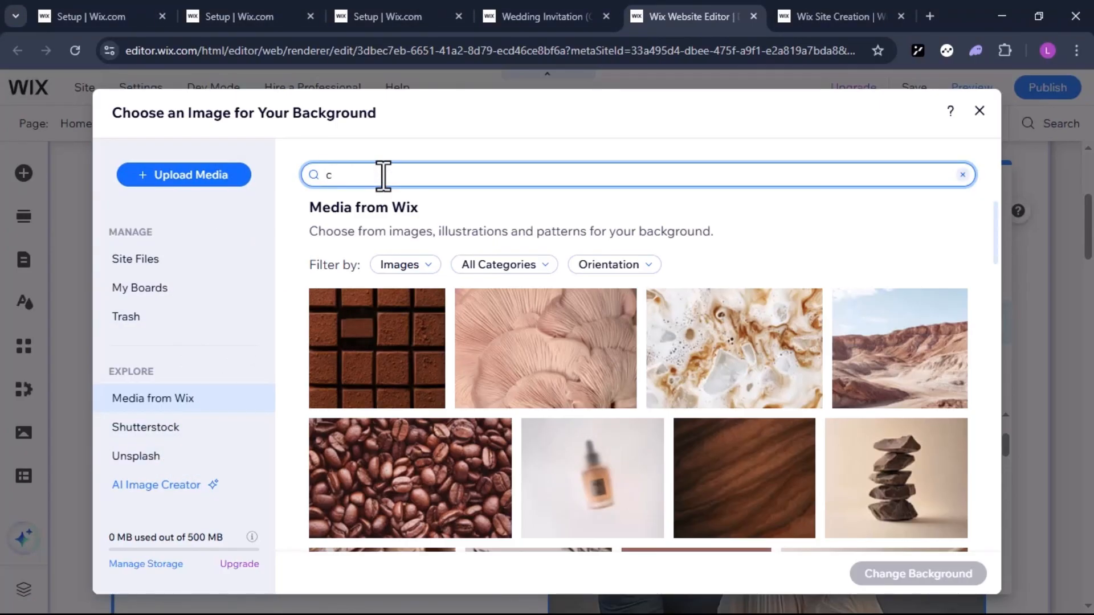
text(ouples)
key(Return)
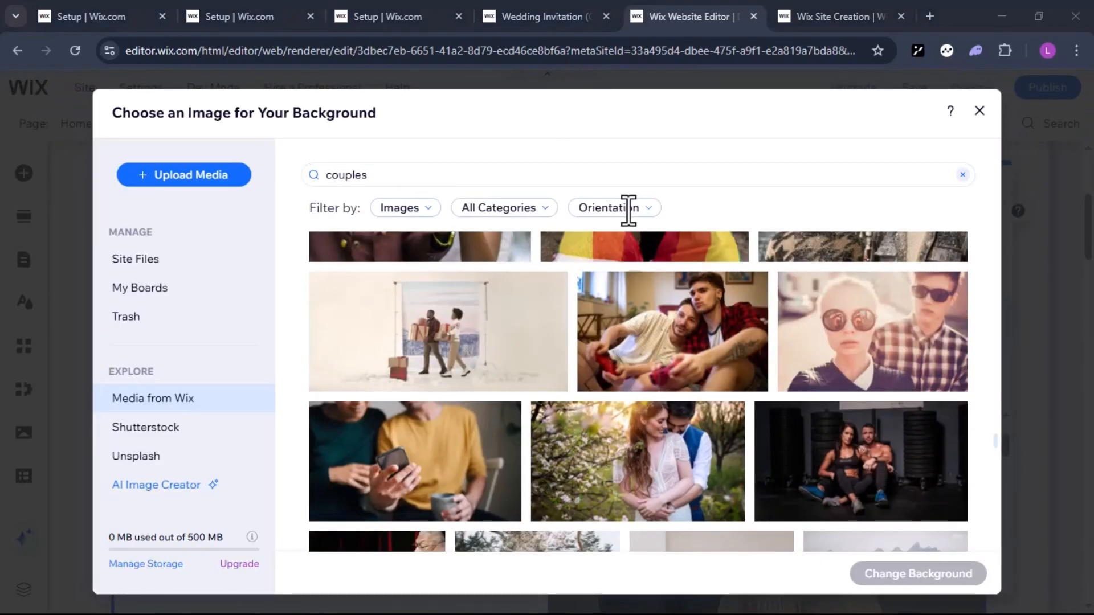
scroll(626, 422, down, 1)
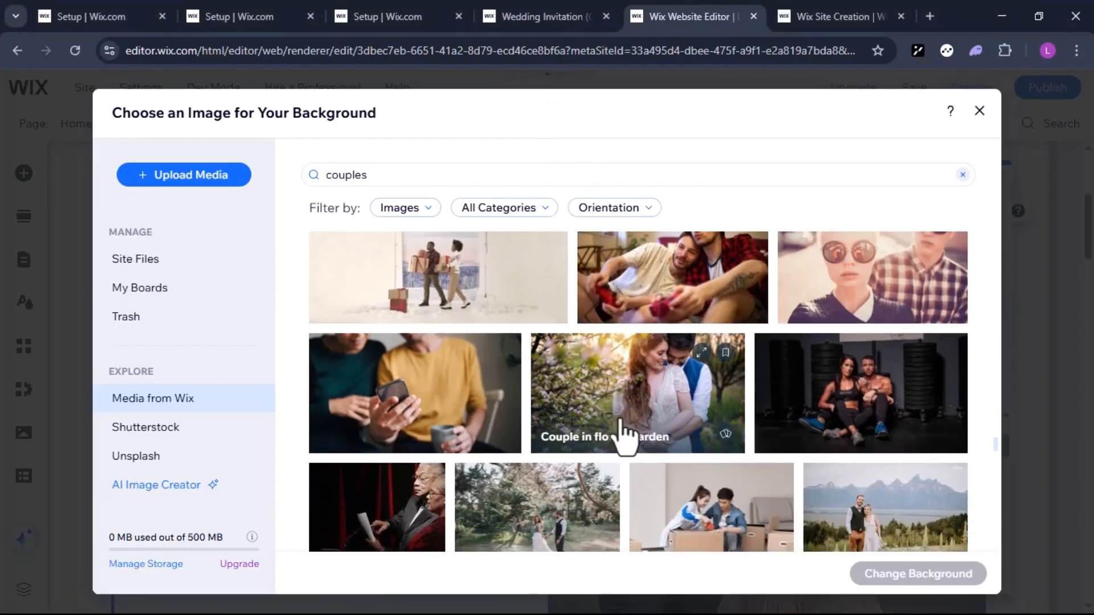
click(627, 436)
click(918, 575)
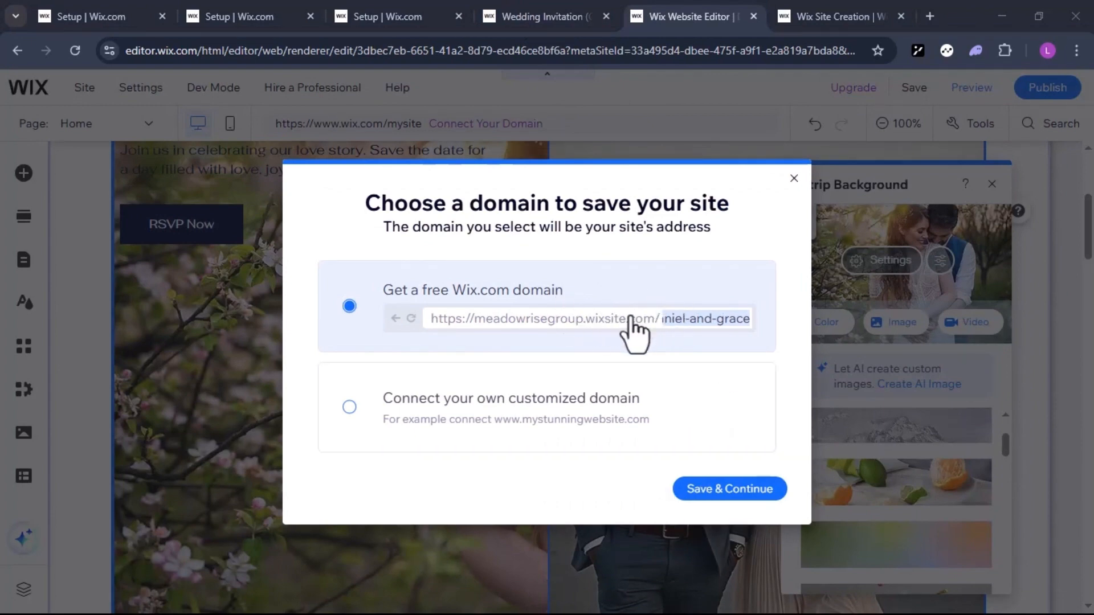
Save the site with the suggested free Wix.com domain and dismiss the saved-site dialog
click(743, 490)
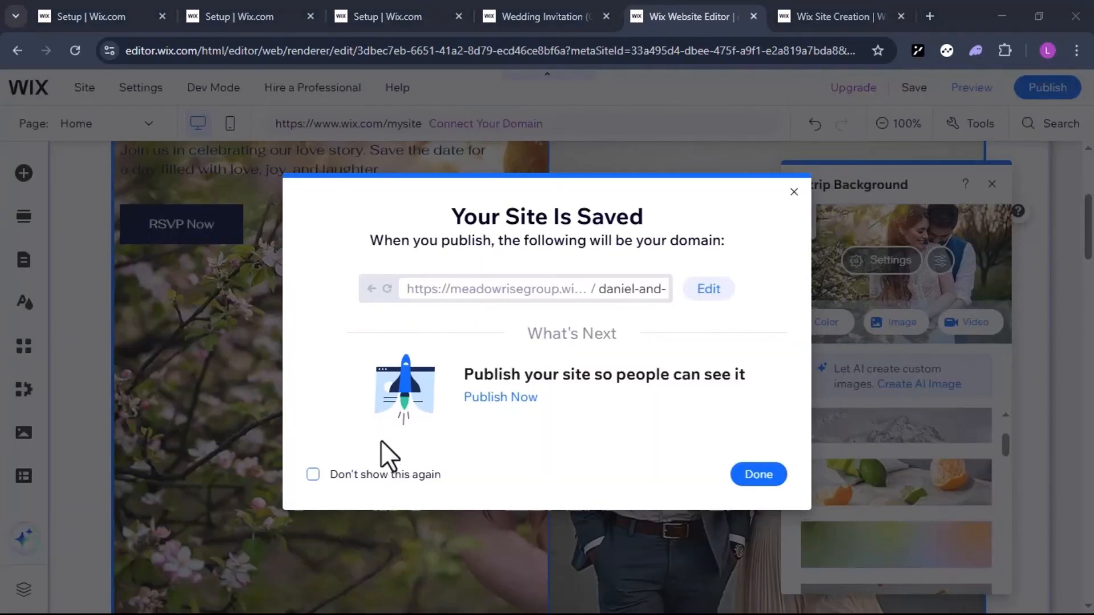
click(785, 191)
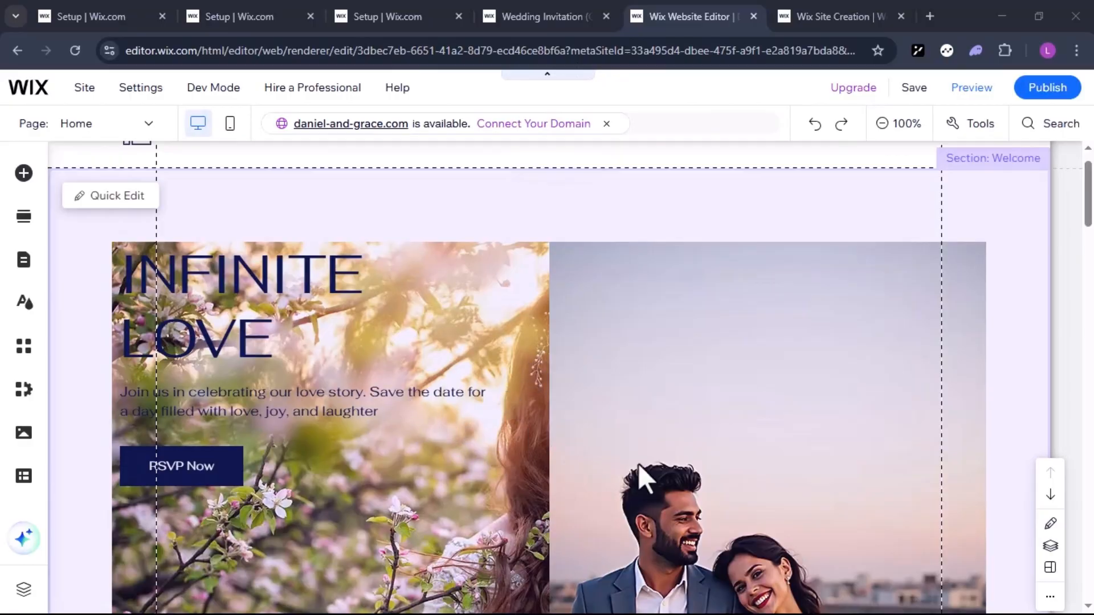
Delete the second column of the welcome strip and open the strip's background options
scroll(682, 446, down, 2)
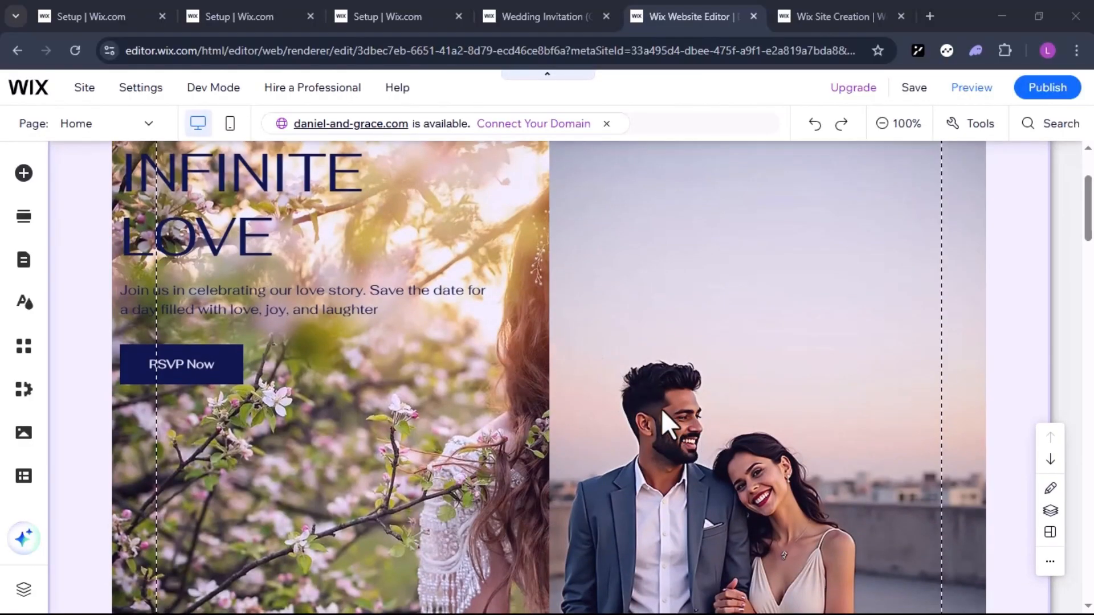
scroll(662, 409, up, 1)
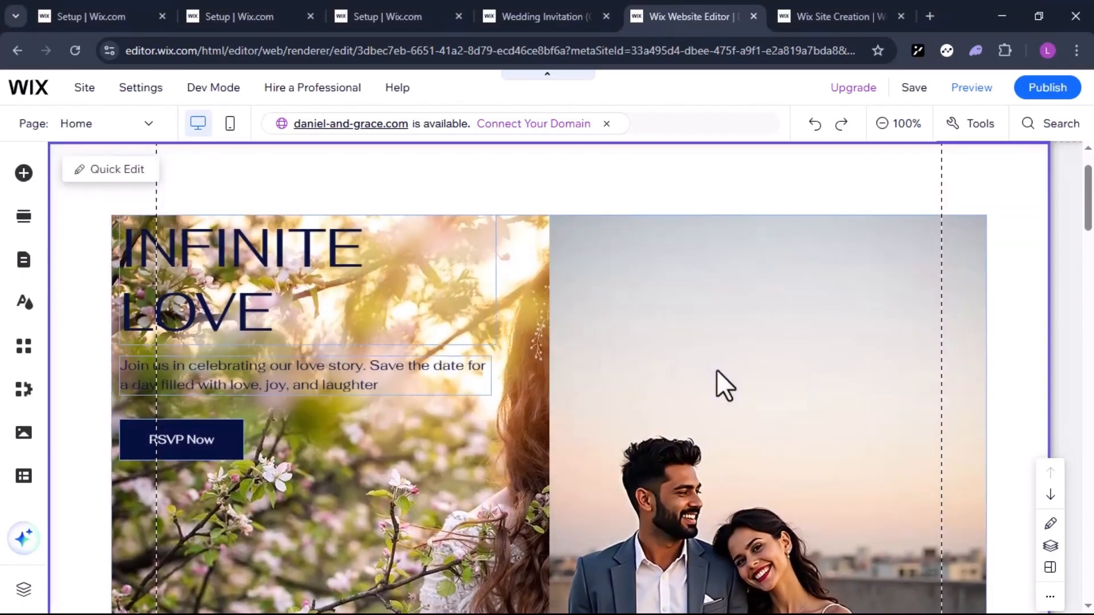
click(750, 282)
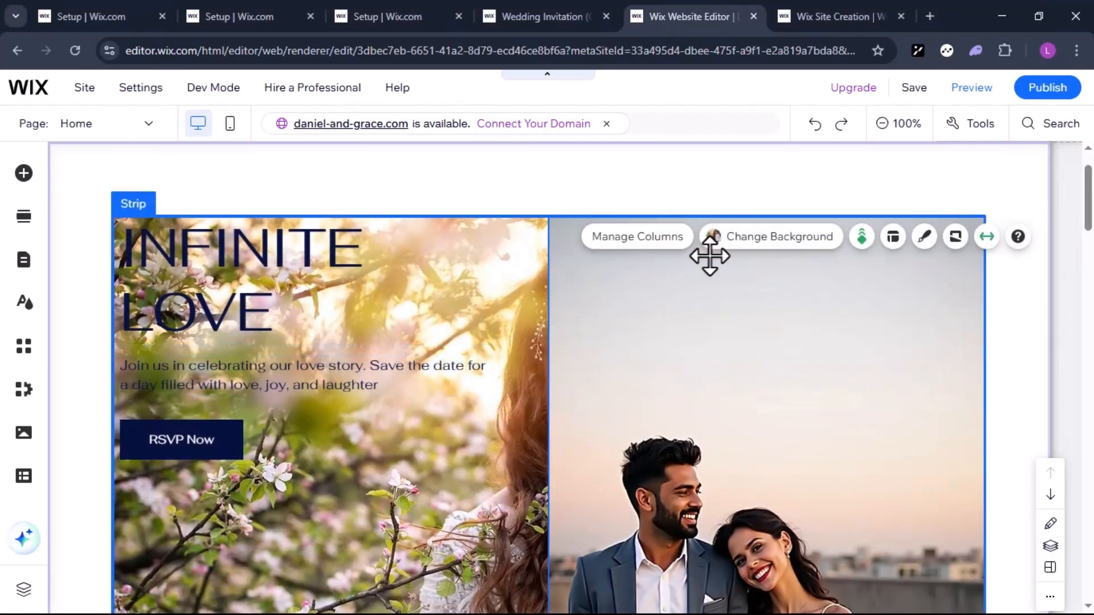
click(654, 292)
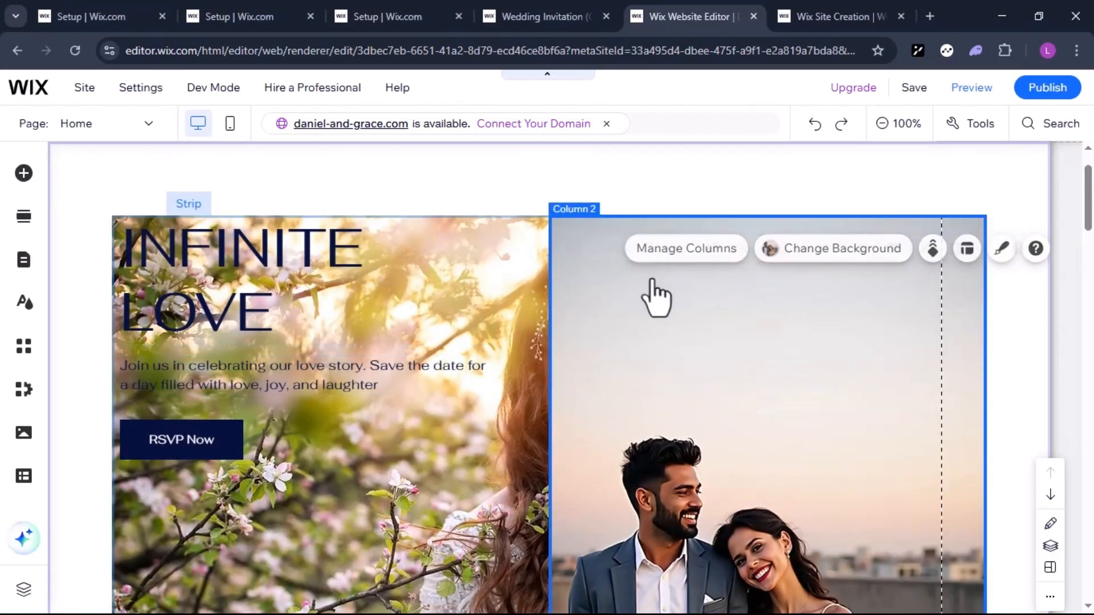
click(704, 259)
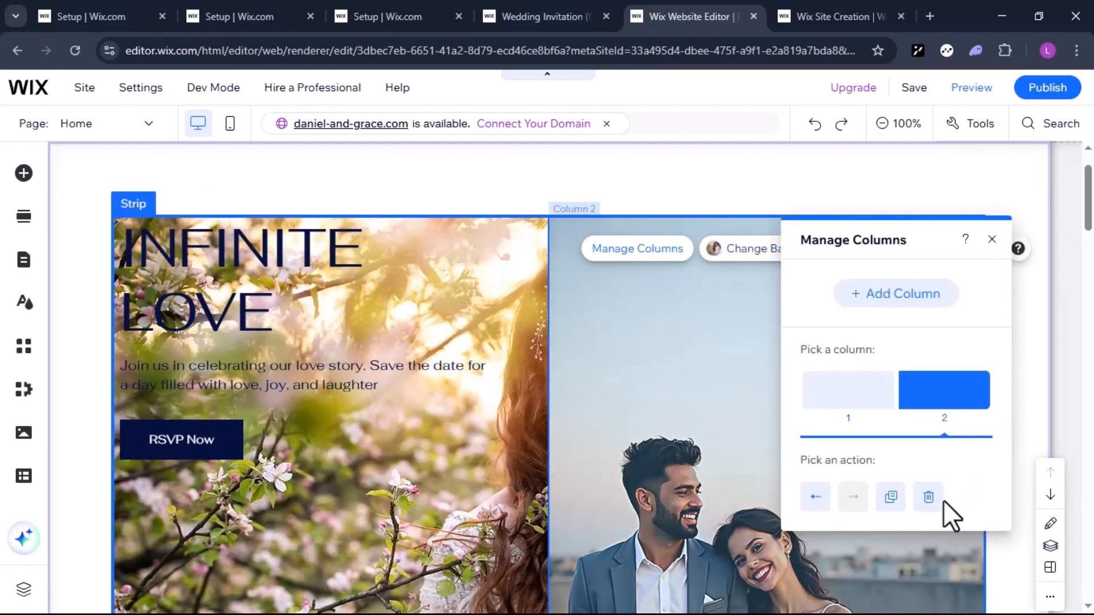
click(926, 499)
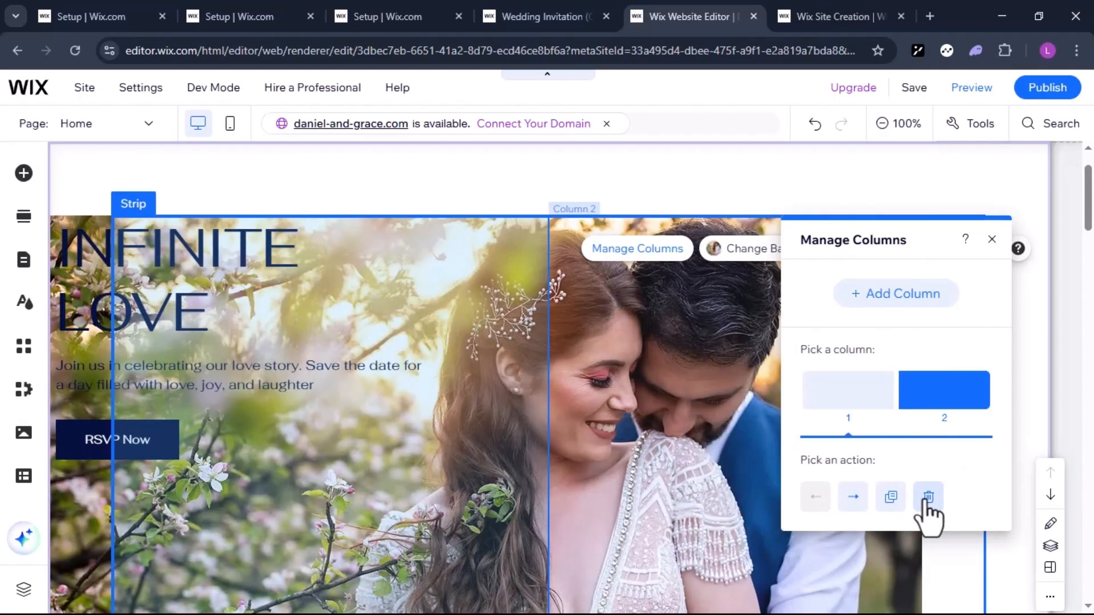
click(927, 499)
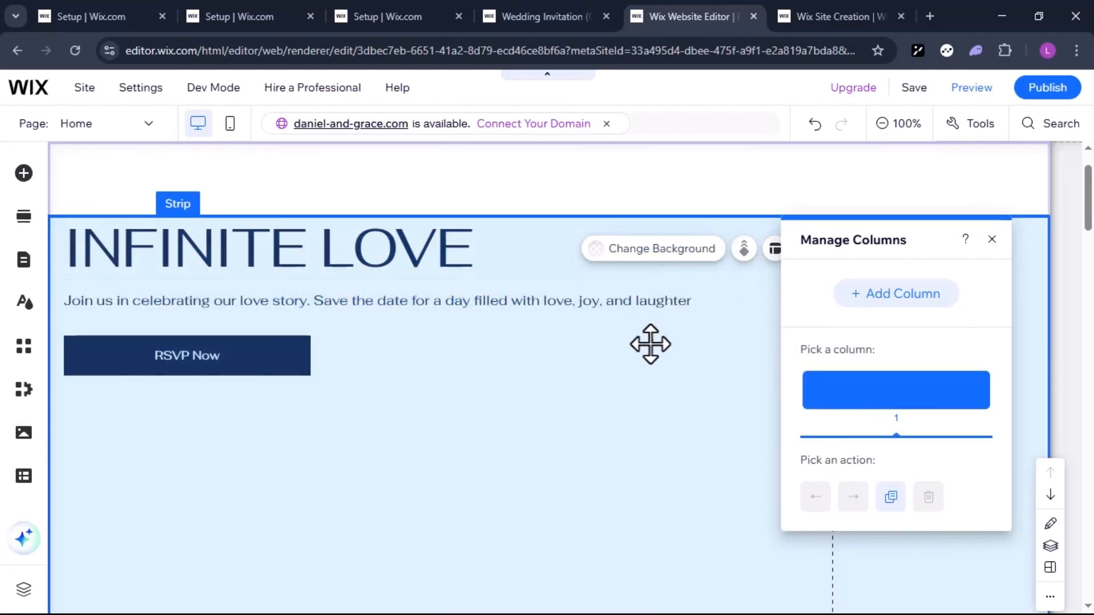
click(678, 258)
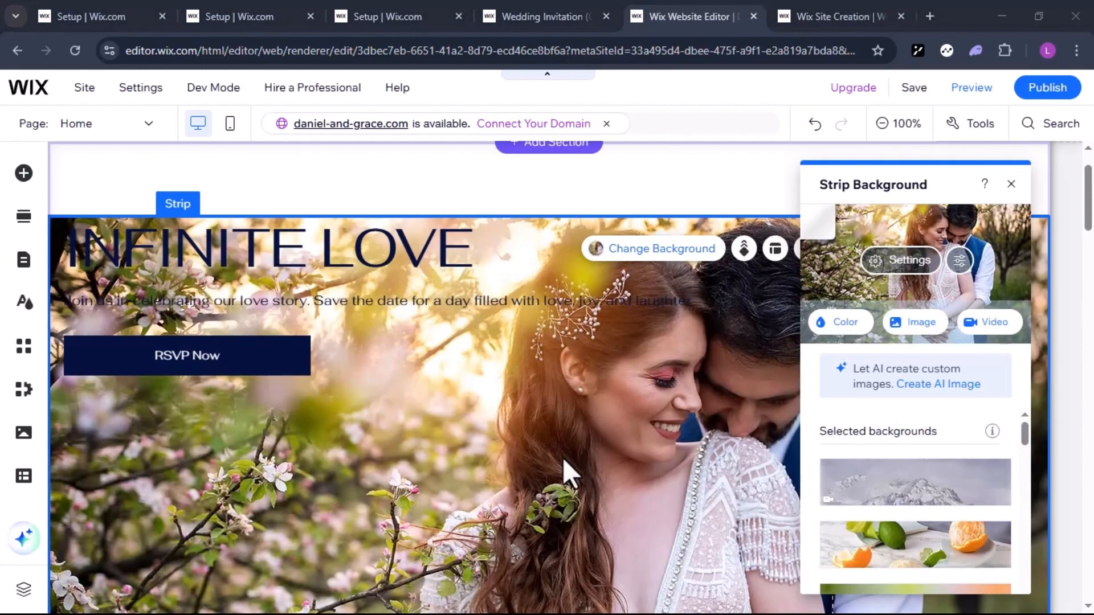
Move the RSVP Now button and the text above it lower in the welcome strip
scroll(562, 457, down, 1)
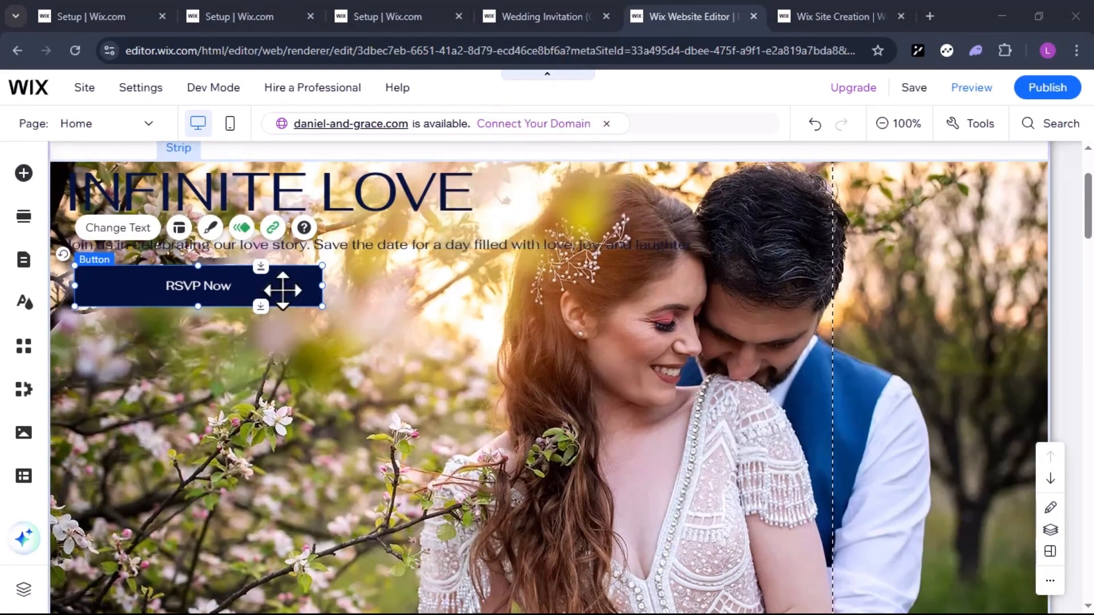
drag(279, 293, 290, 438)
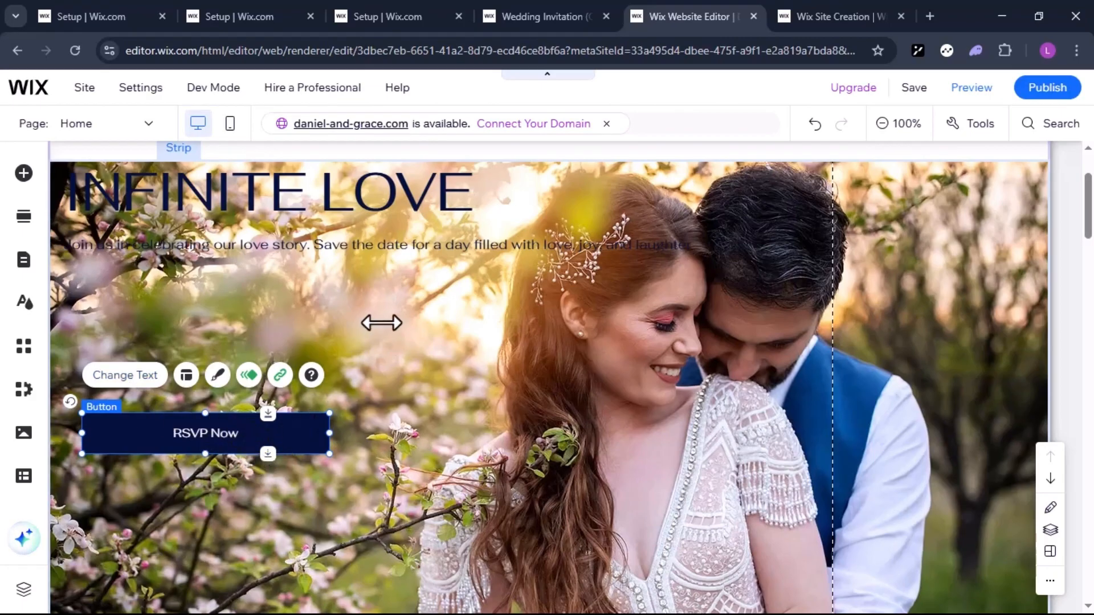
drag(354, 245, 363, 349)
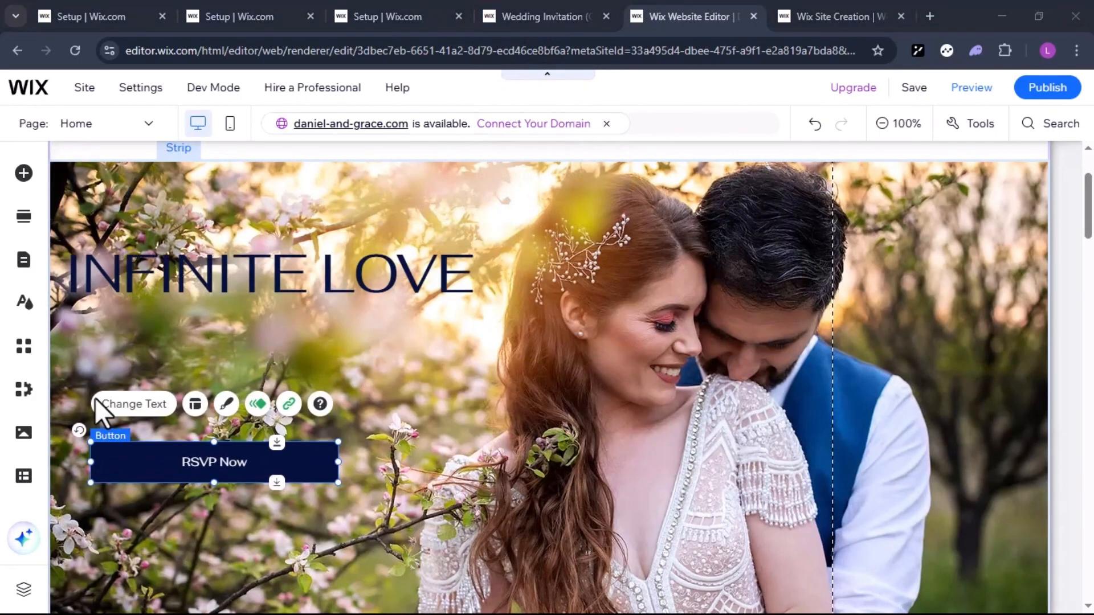
Add a Bold Title text reading "Share in our celebration of love" between the INFINITE LOVE heading and the RSVP Now button
click(23, 173)
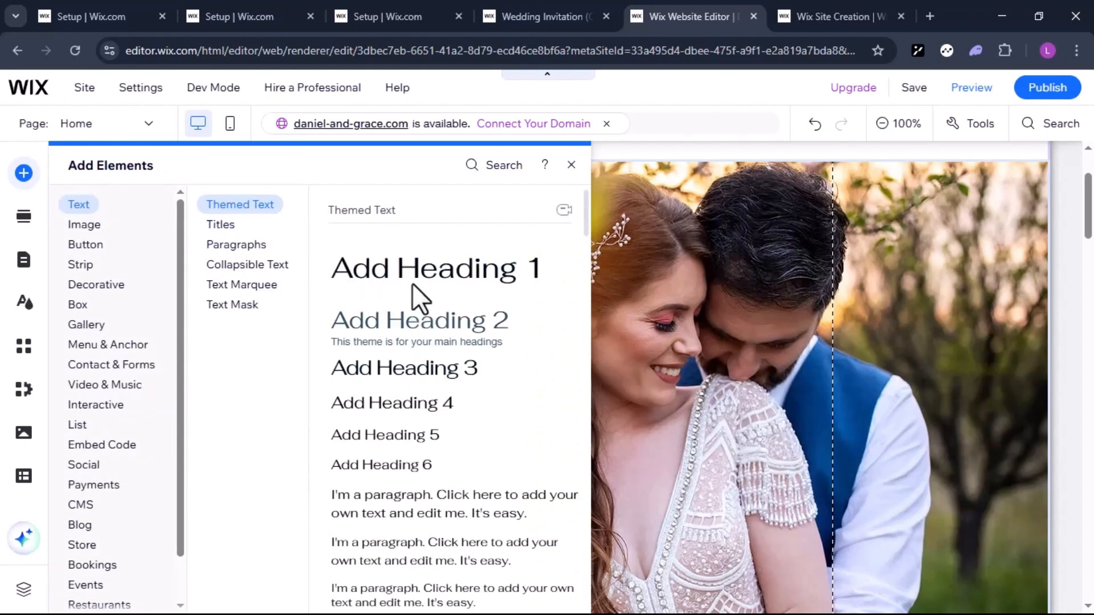
scroll(427, 456, down, 2)
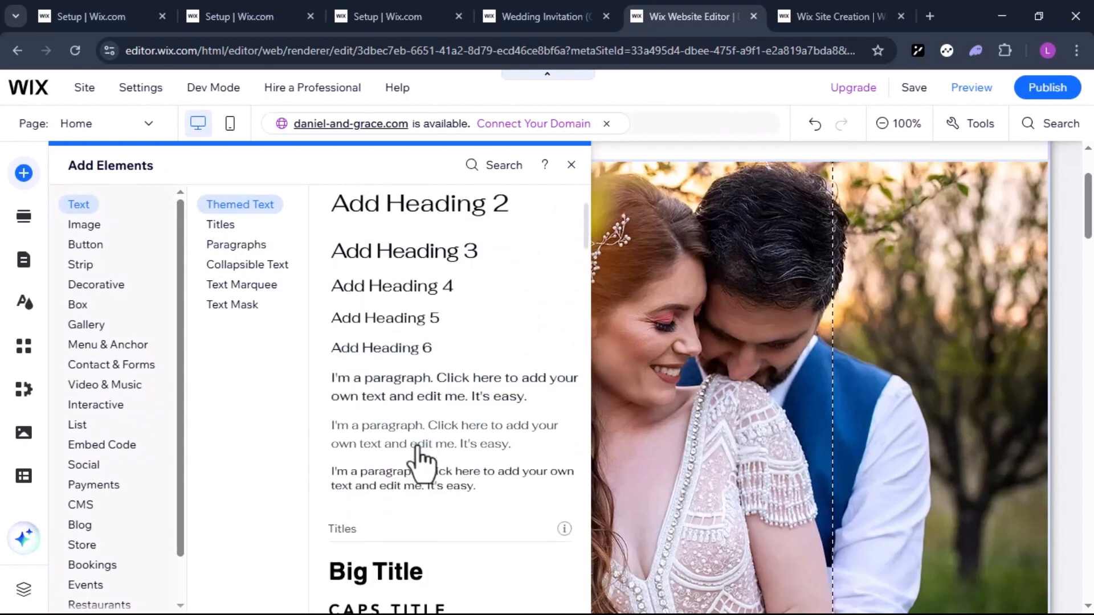
scroll(421, 460, down, 5)
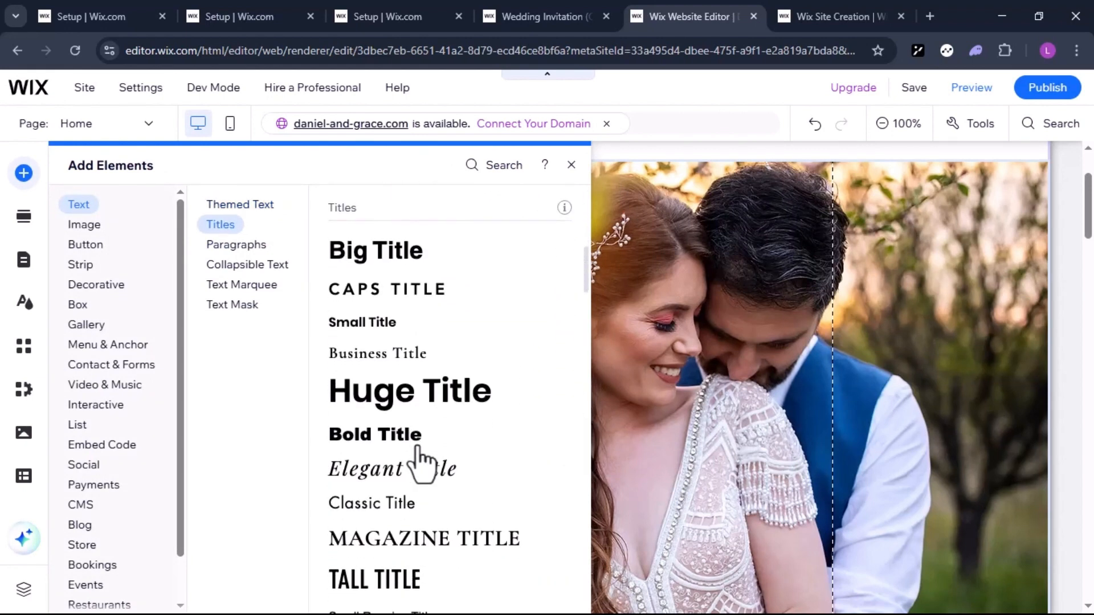
scroll(421, 460, down, 4)
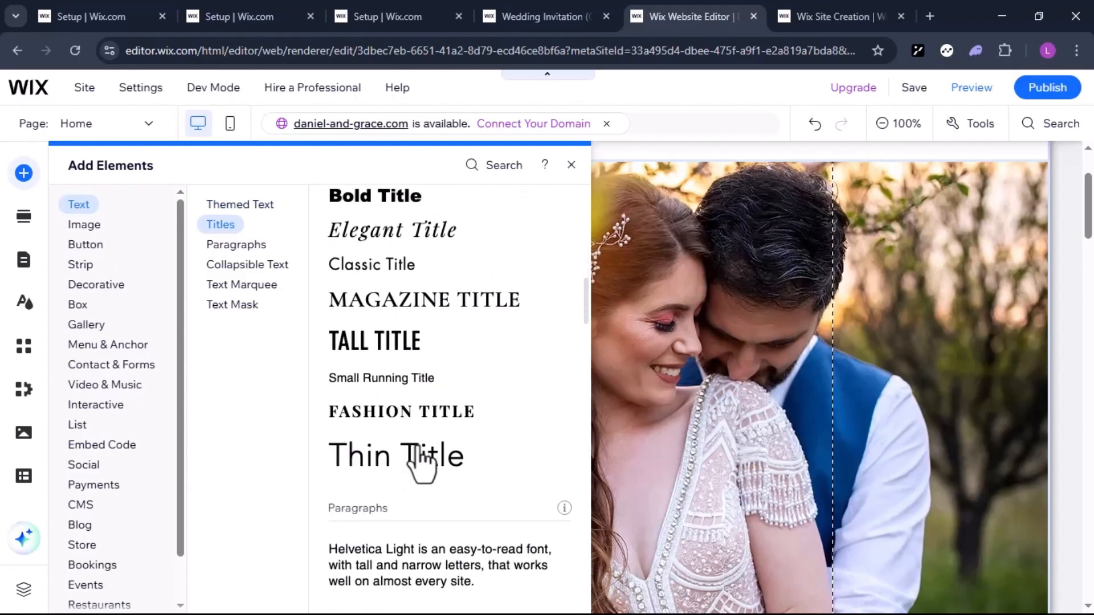
drag(391, 207, 137, 344)
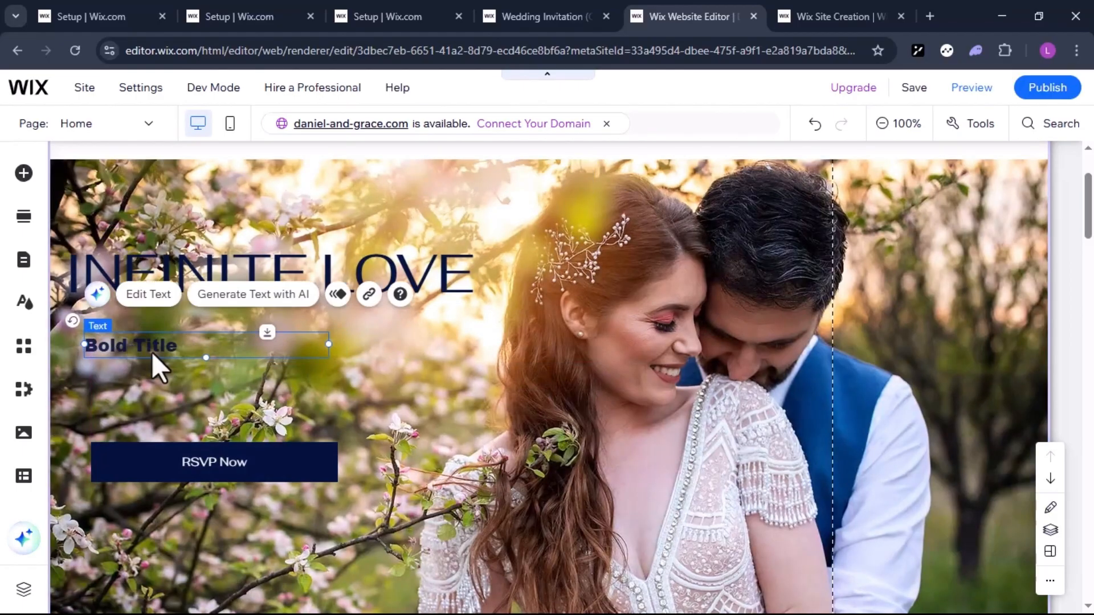
click(140, 296)
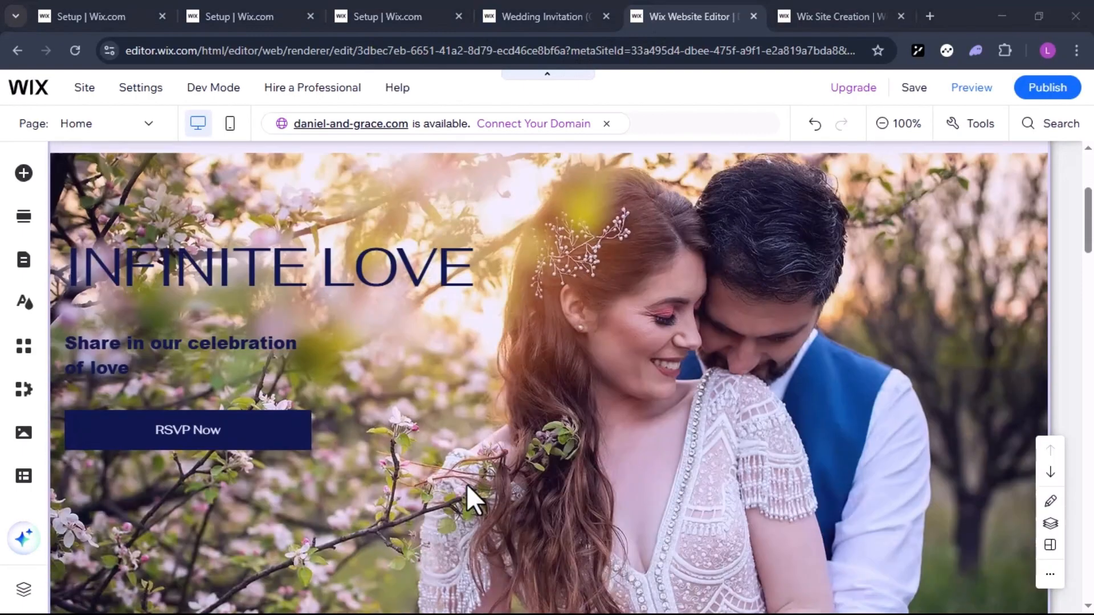
Replace the names in the large footer title with the new couple's names
scroll(467, 490, down, 8)
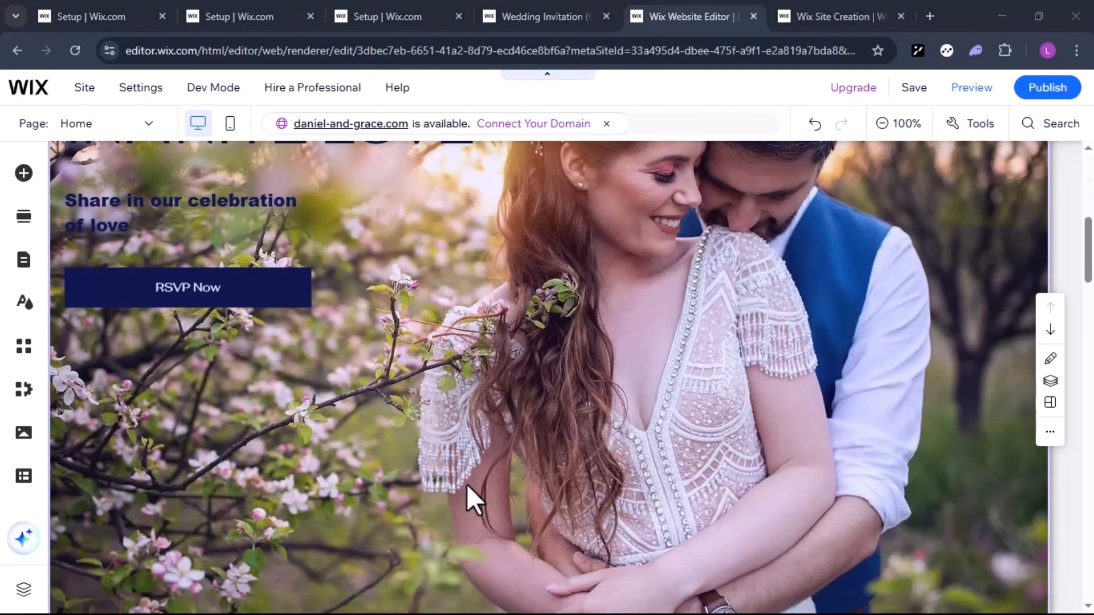
scroll(467, 484, down, 7)
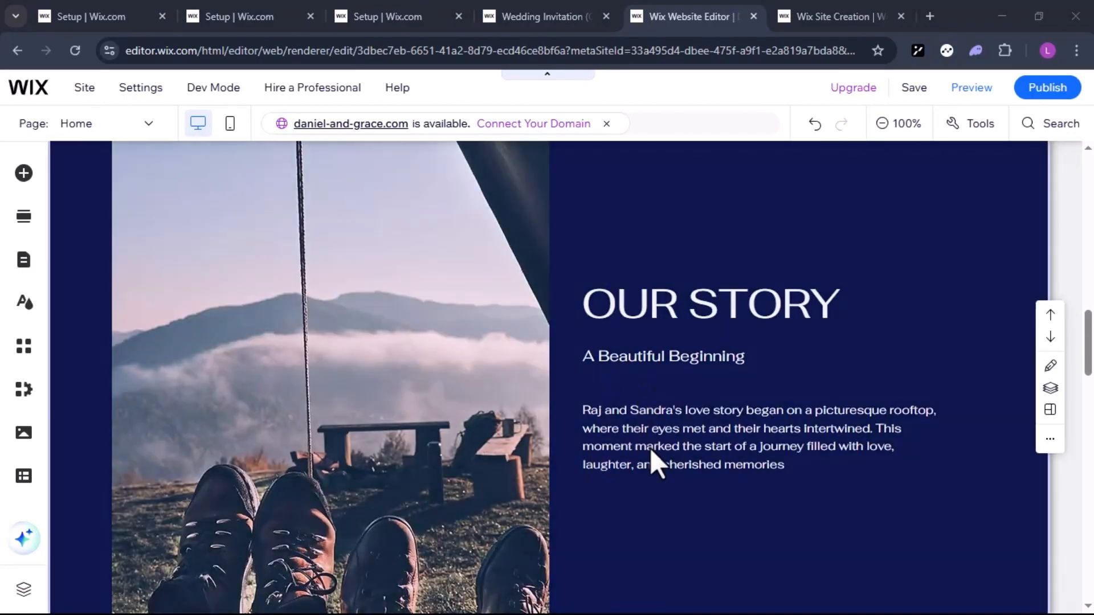
scroll(614, 419, down, 3)
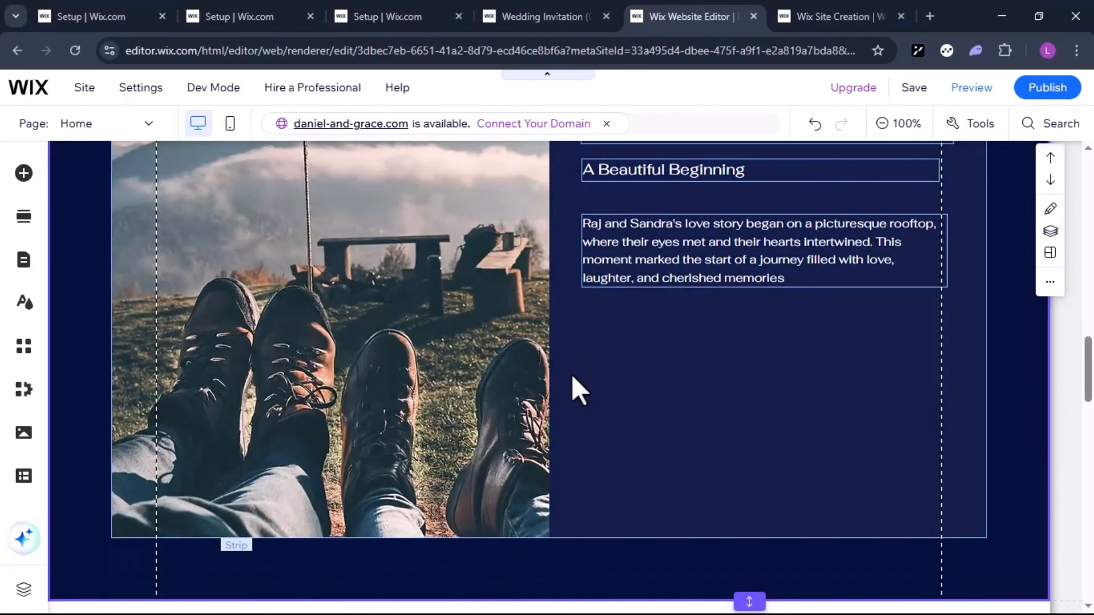
scroll(572, 376, down, 18)
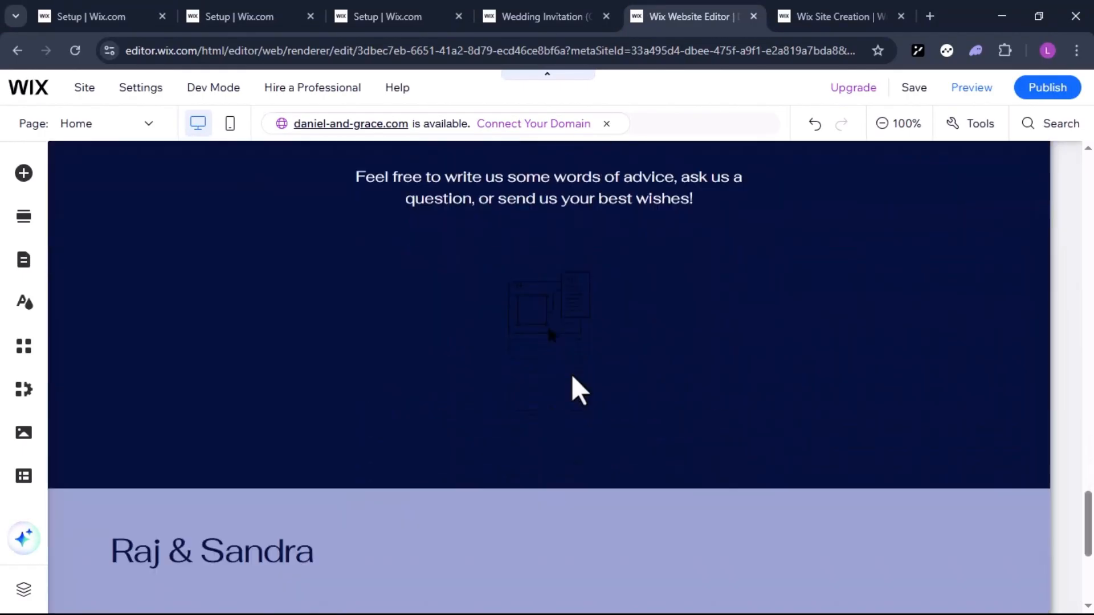
scroll(572, 374, down, 5)
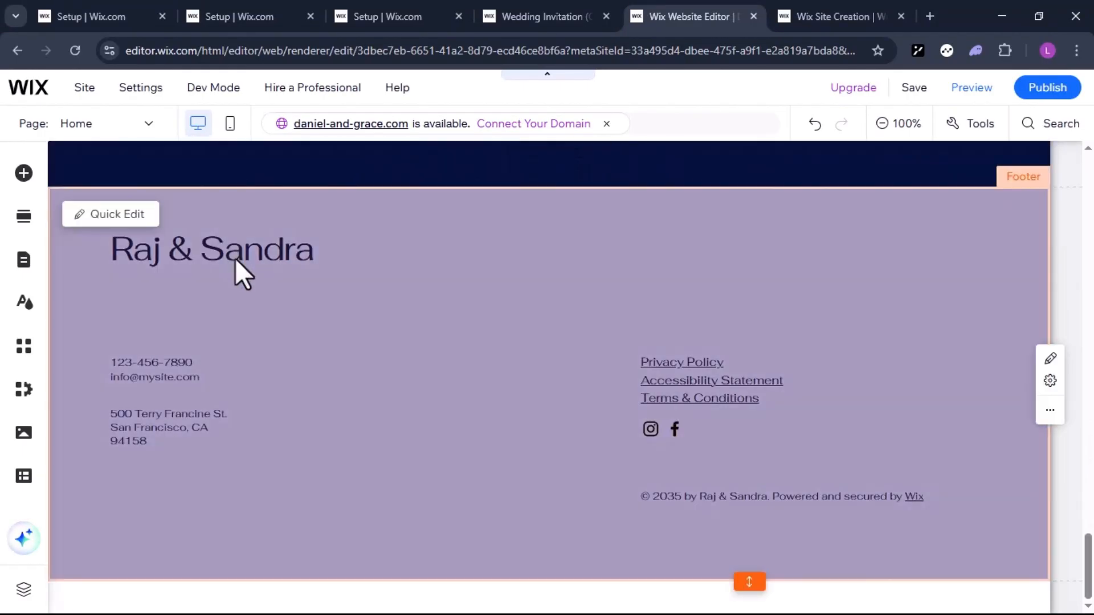
drag(234, 258, 158, 273)
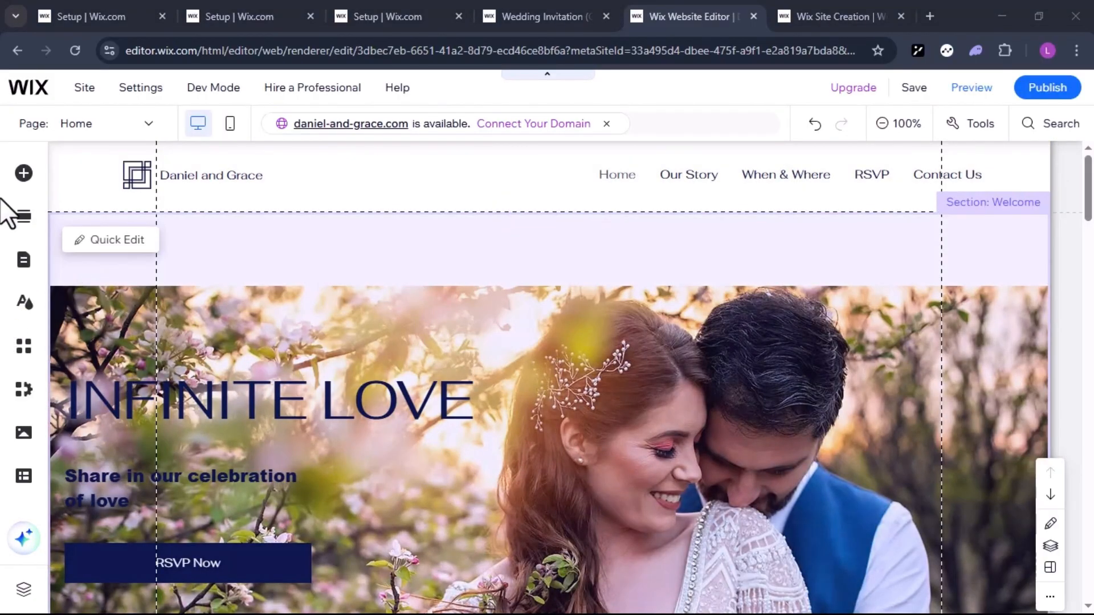
Look through the site's pages and menu items, checking the options offered for Home and Our Story
click(24, 261)
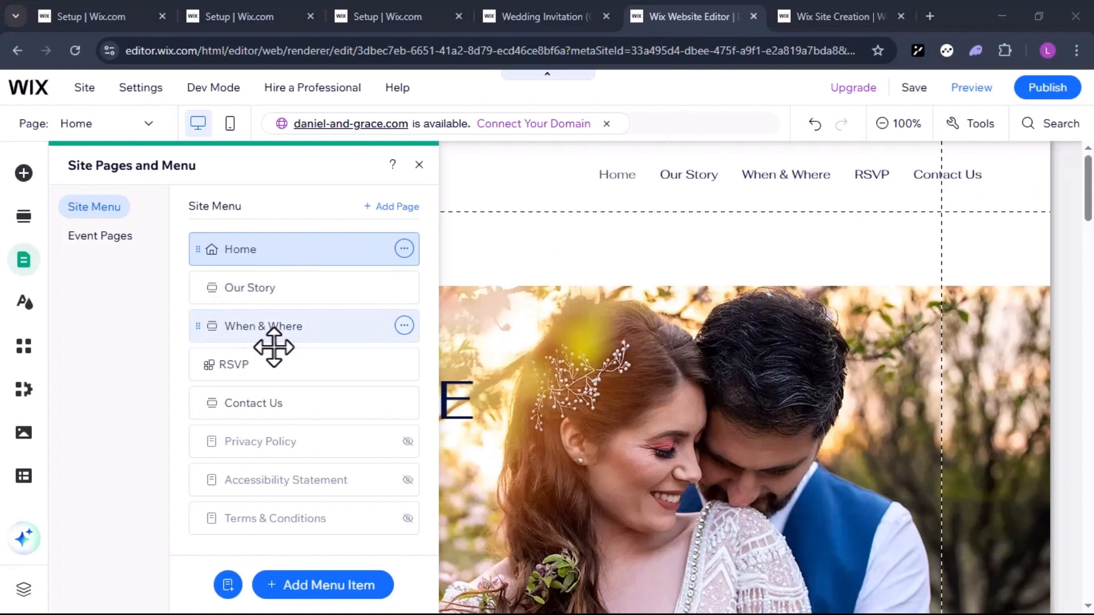
click(404, 250)
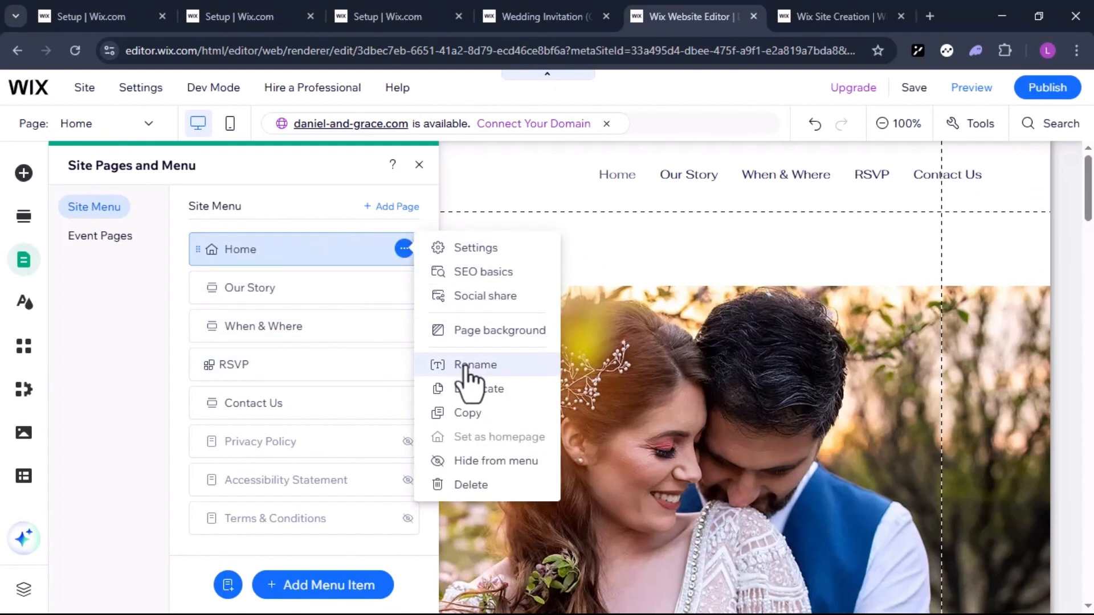
click(344, 292)
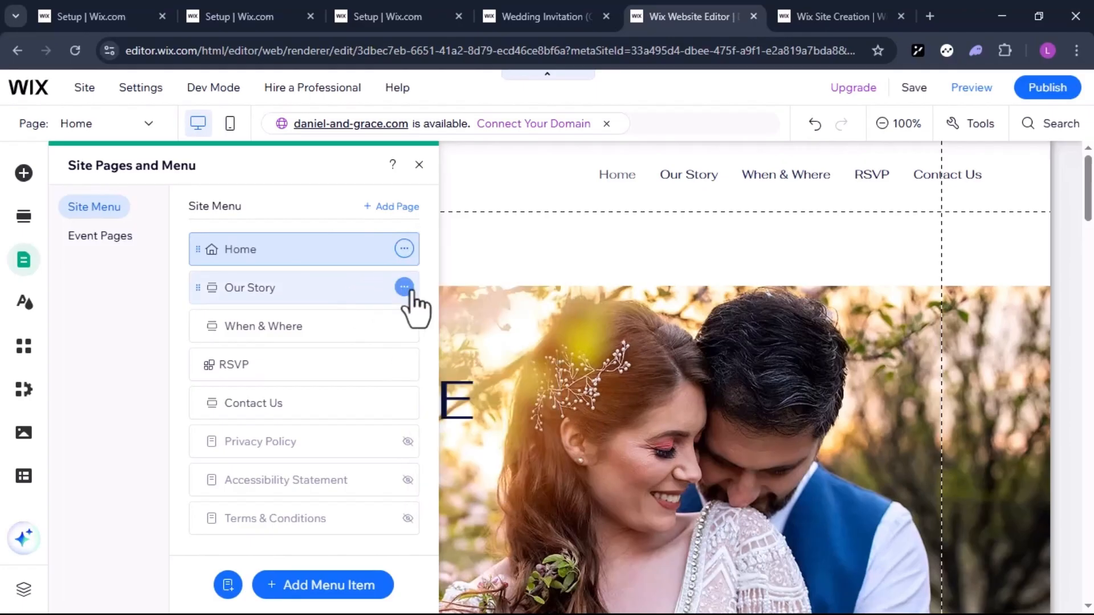
click(404, 288)
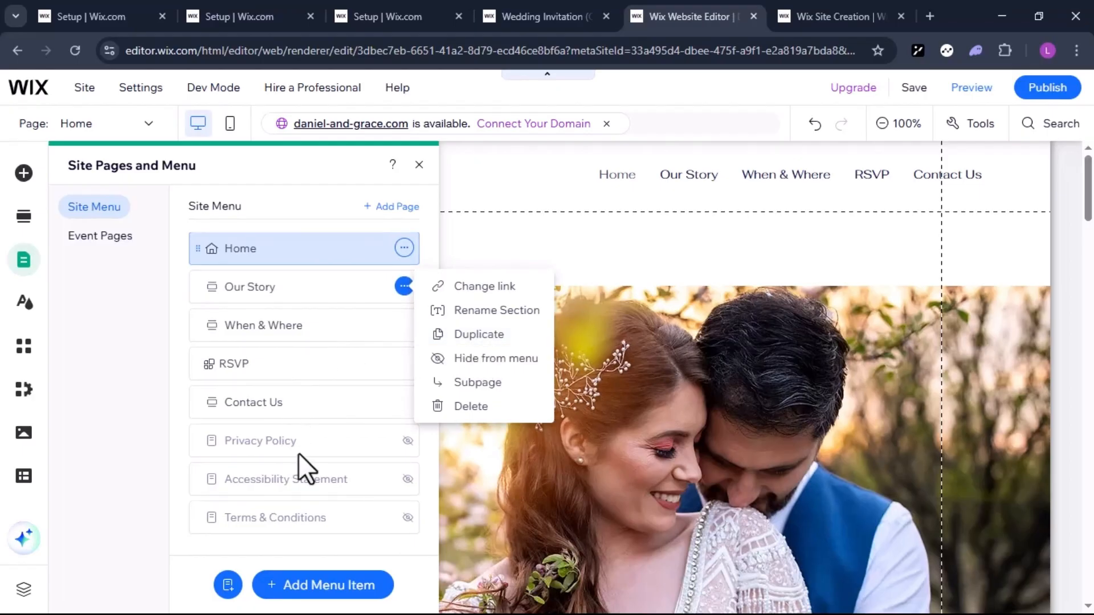
click(419, 162)
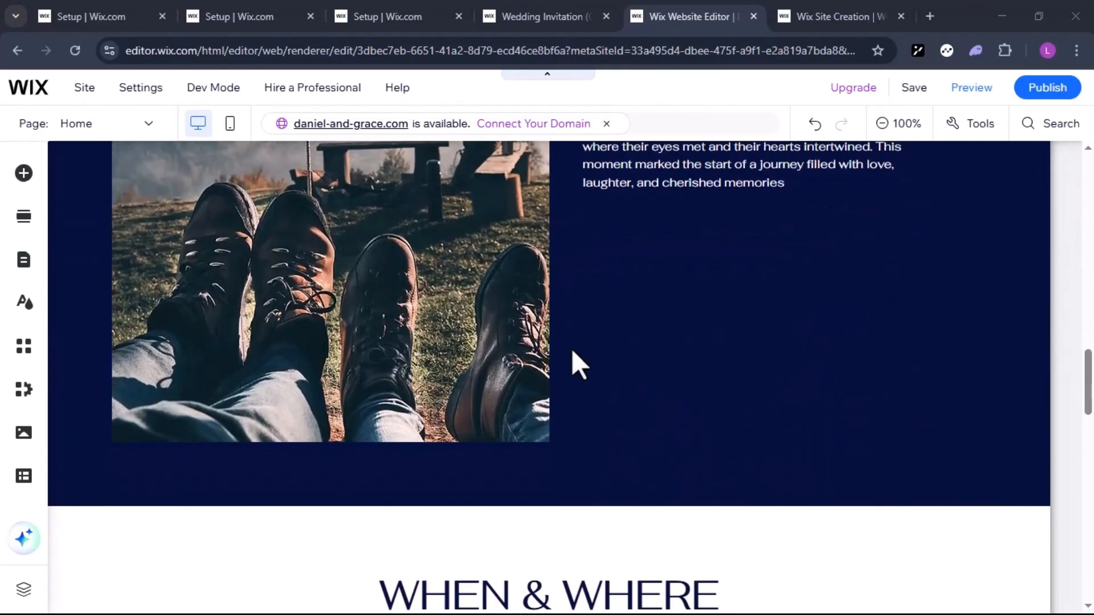
Check the Our Story section and the footer, and undo the last change
scroll(572, 349, up, 2)
click(640, 273)
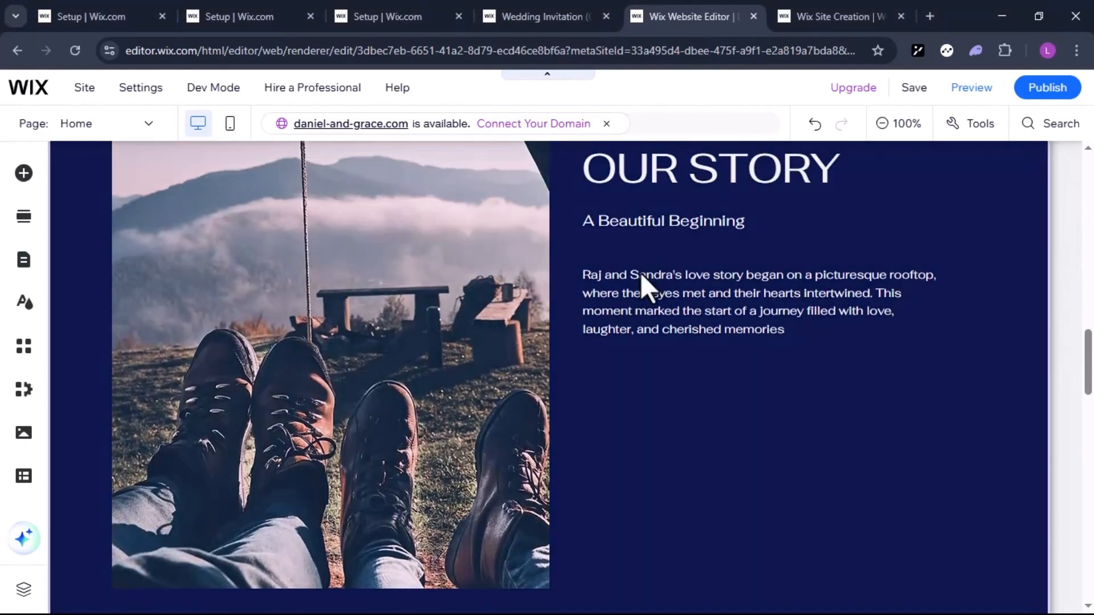
scroll(638, 397, down, 15)
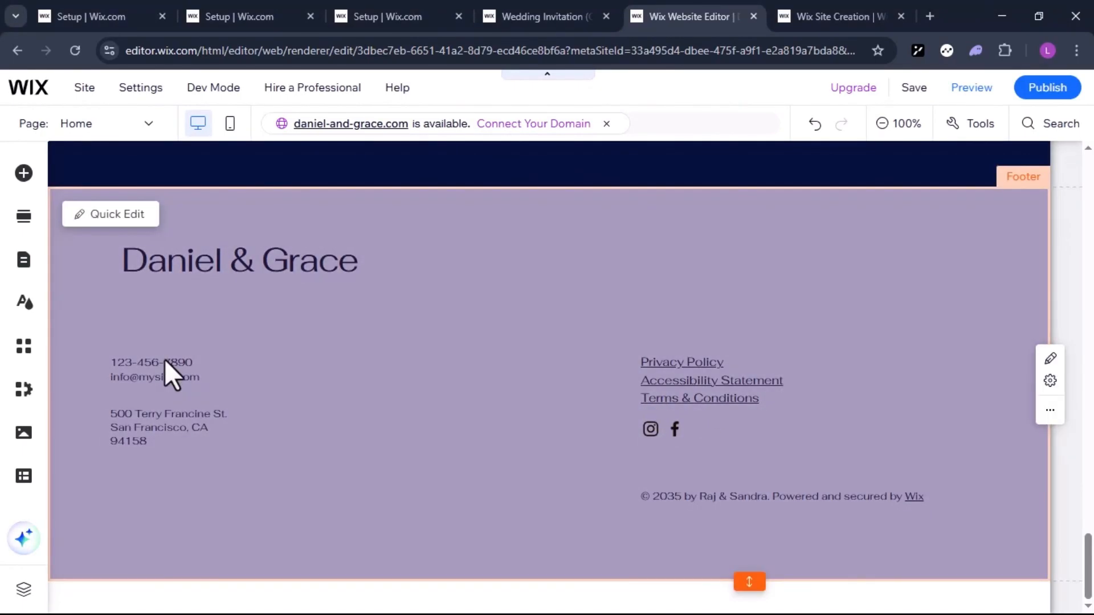
key(ctrl+z)
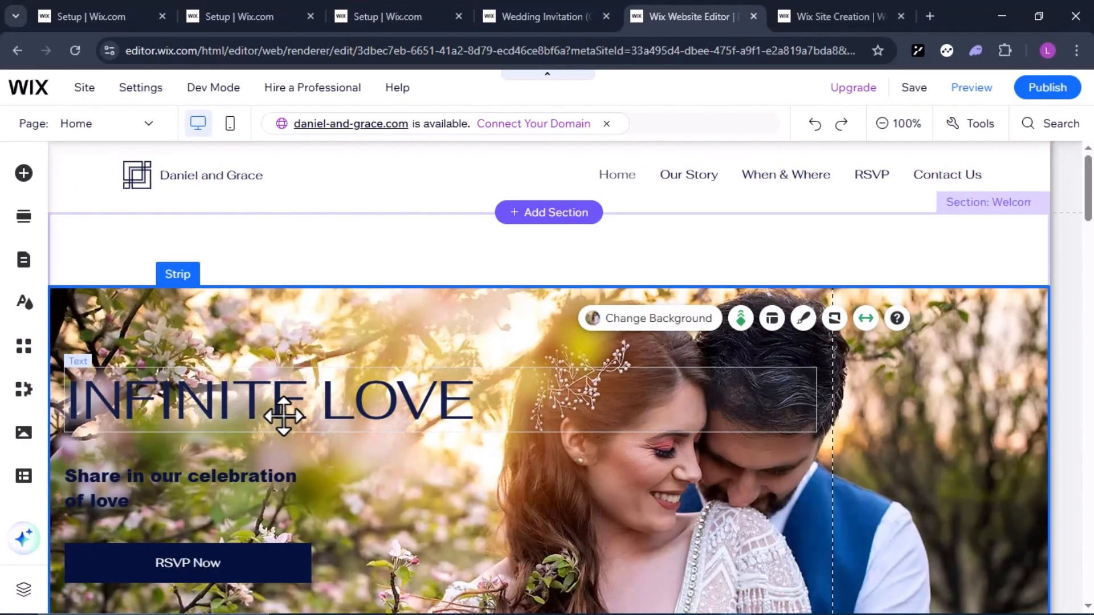
Examine the formatting and color options for the INFINITE LOVE heading without changing them
click(237, 415)
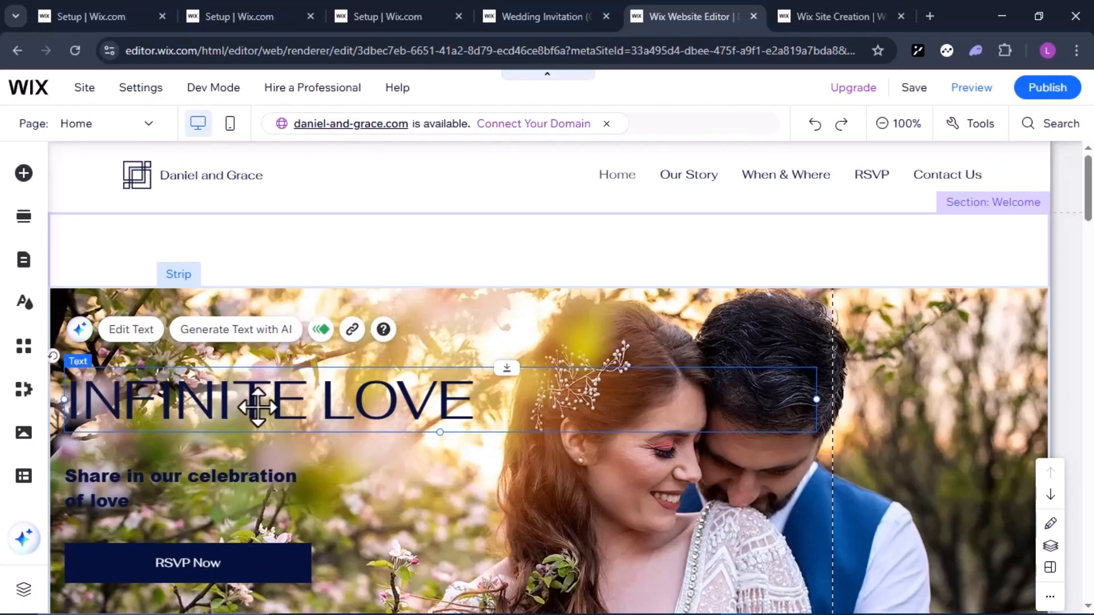
click(140, 335)
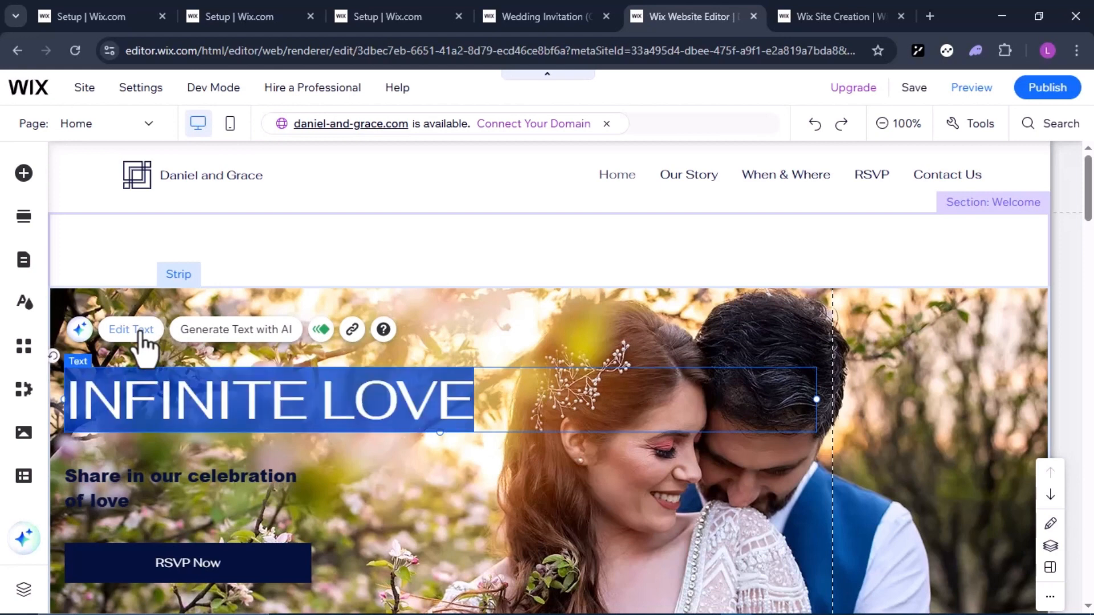
scroll(878, 441, down, 2)
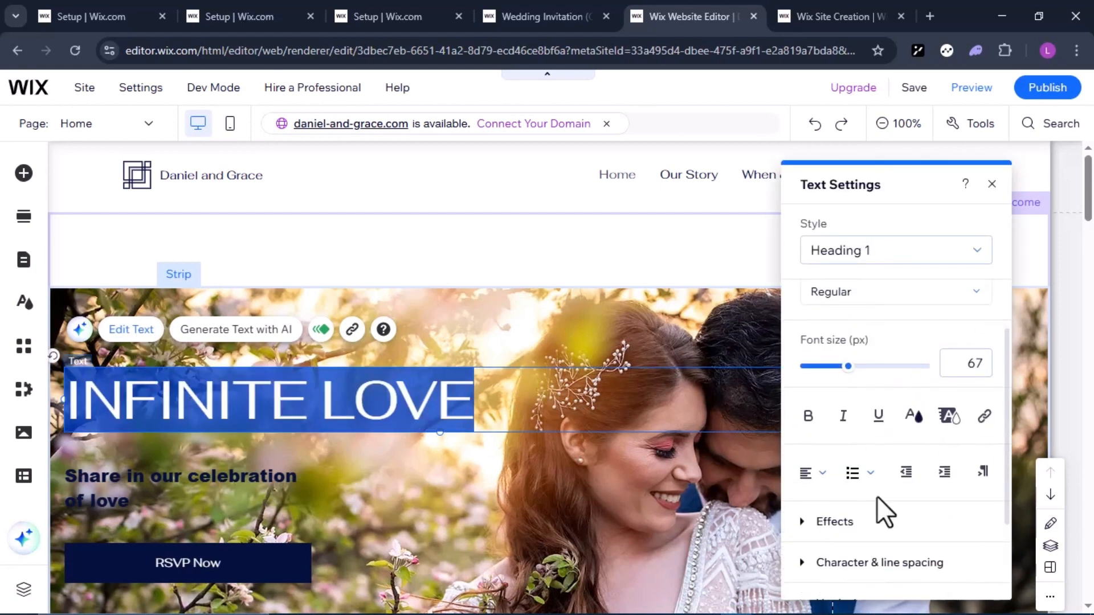
scroll(877, 497, down, 2)
scroll(849, 420, up, 2)
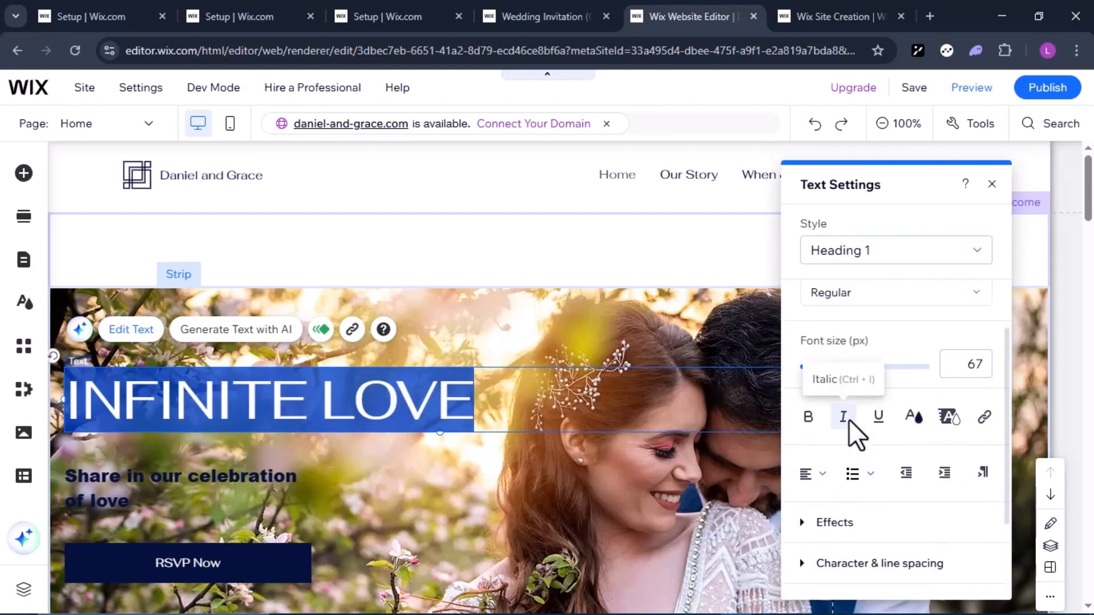
click(913, 418)
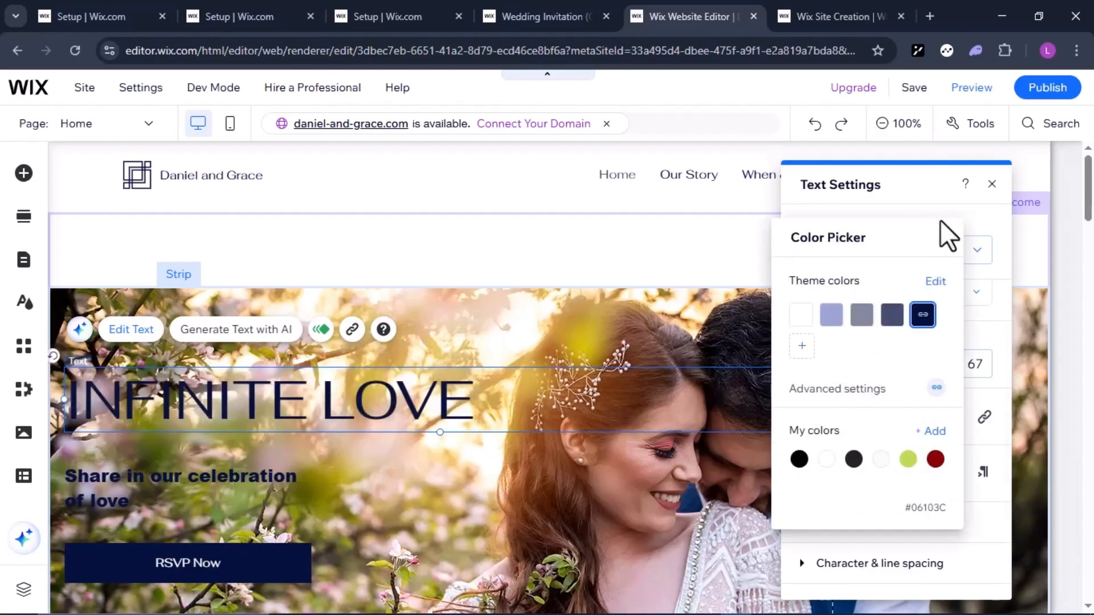
click(945, 238)
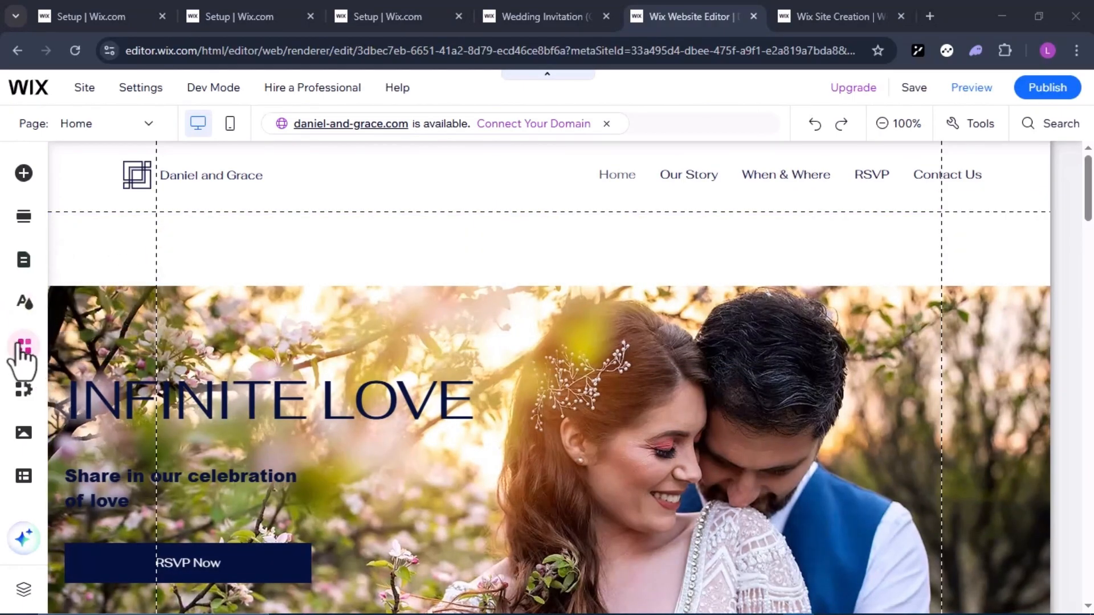
Try the Eclectic, Dynamic and Technical site themes, settle on Retro vibrant, and save the site
click(22, 310)
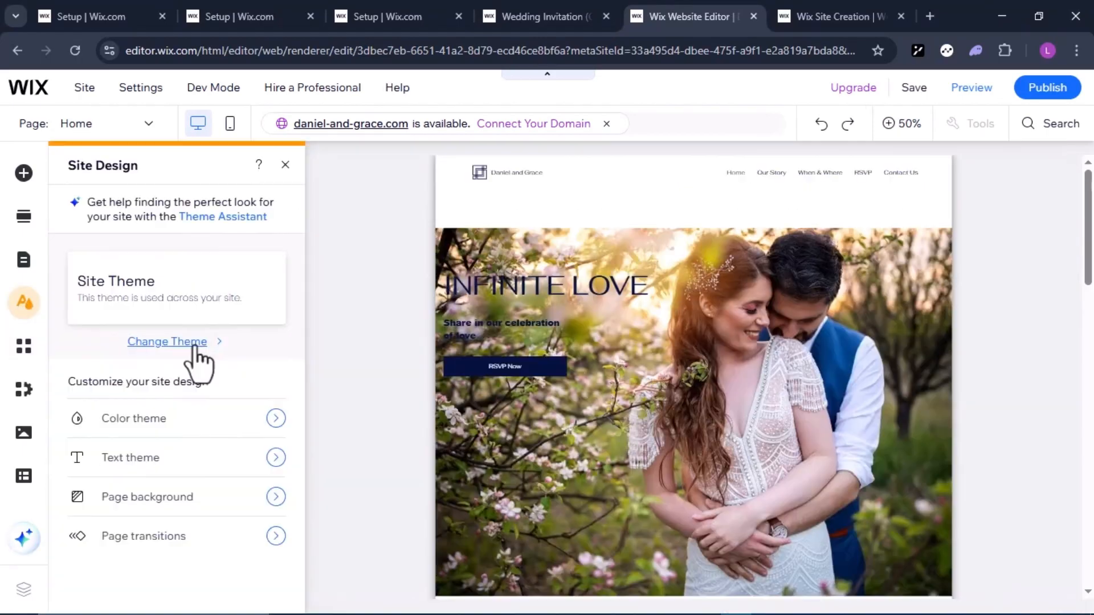
click(183, 348)
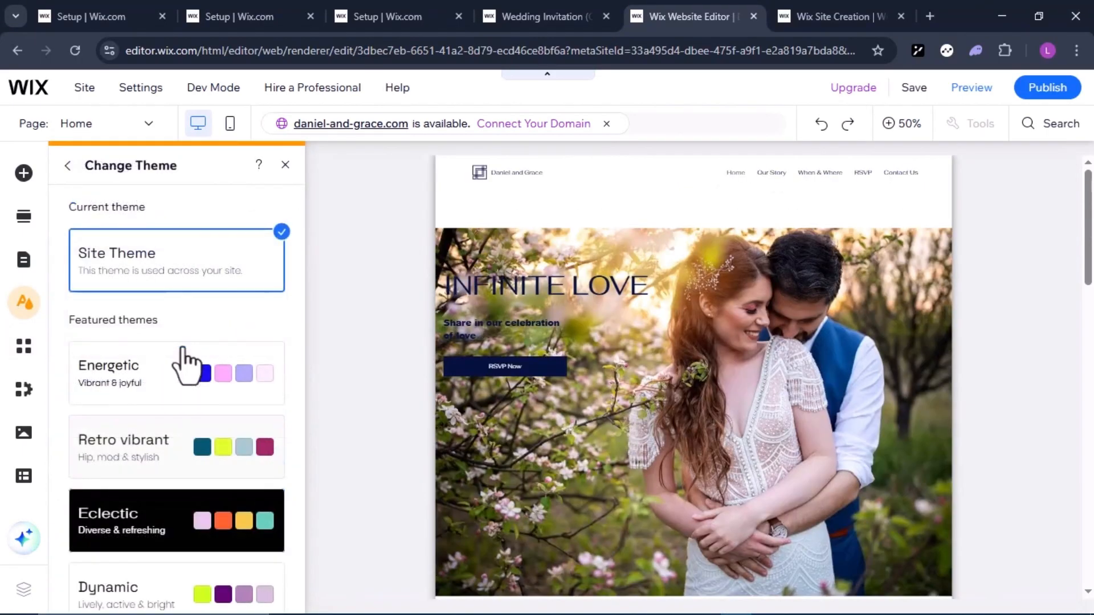
scroll(219, 447, down, 4)
click(166, 327)
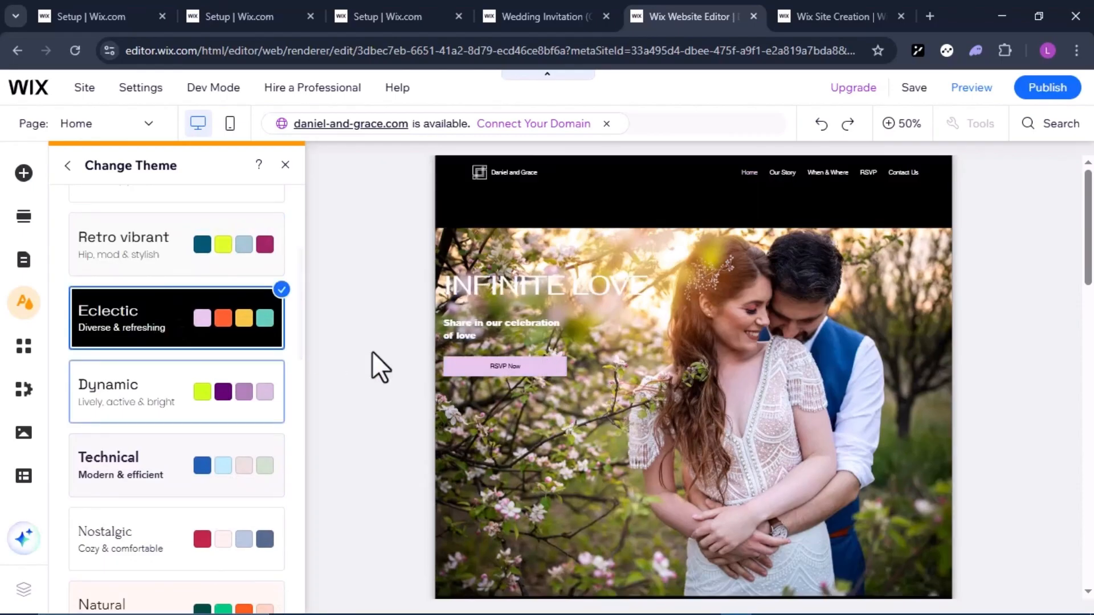
click(185, 399)
scroll(160, 385, down, 2)
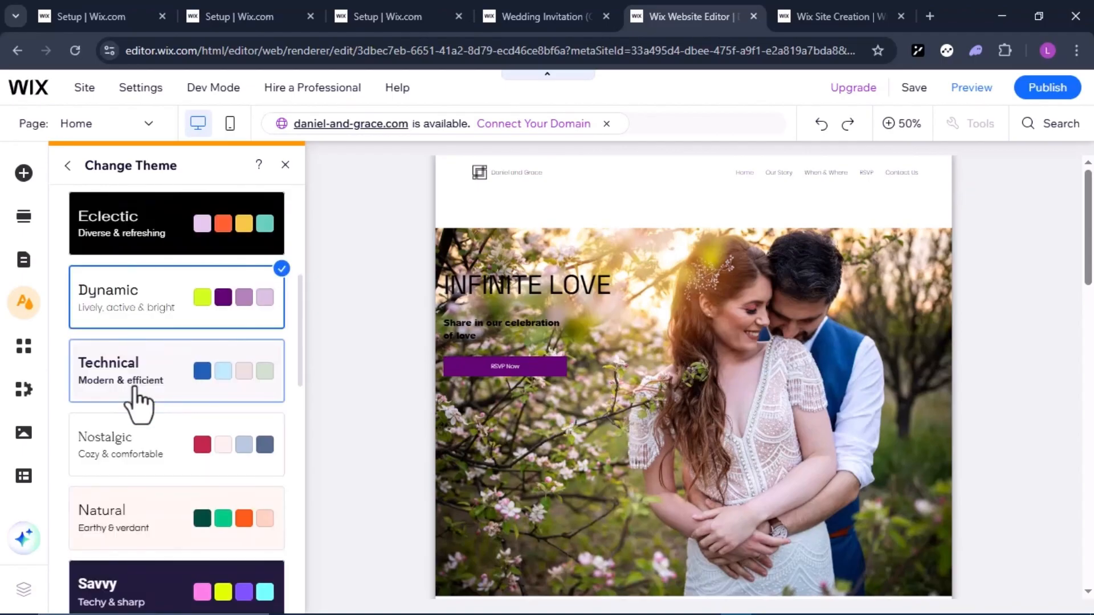
click(137, 399)
scroll(137, 399, up, 4)
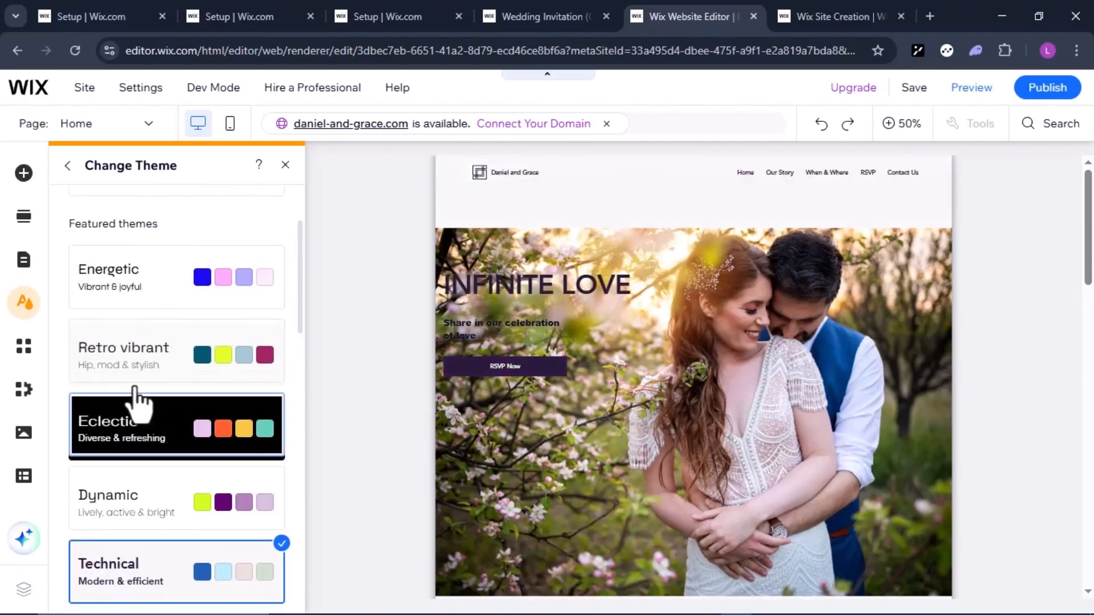
click(171, 373)
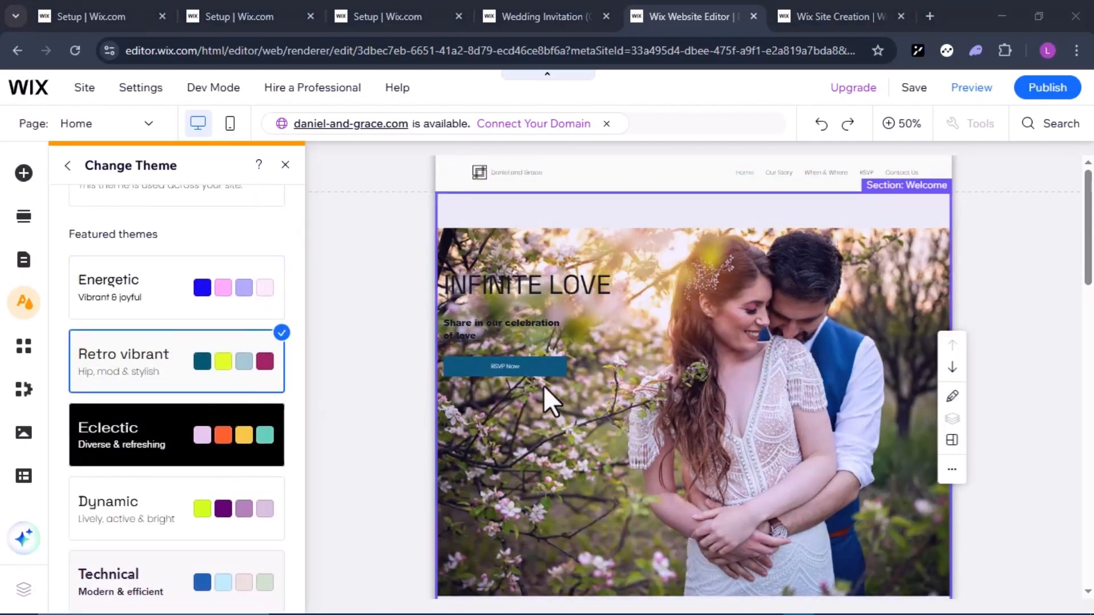
click(911, 93)
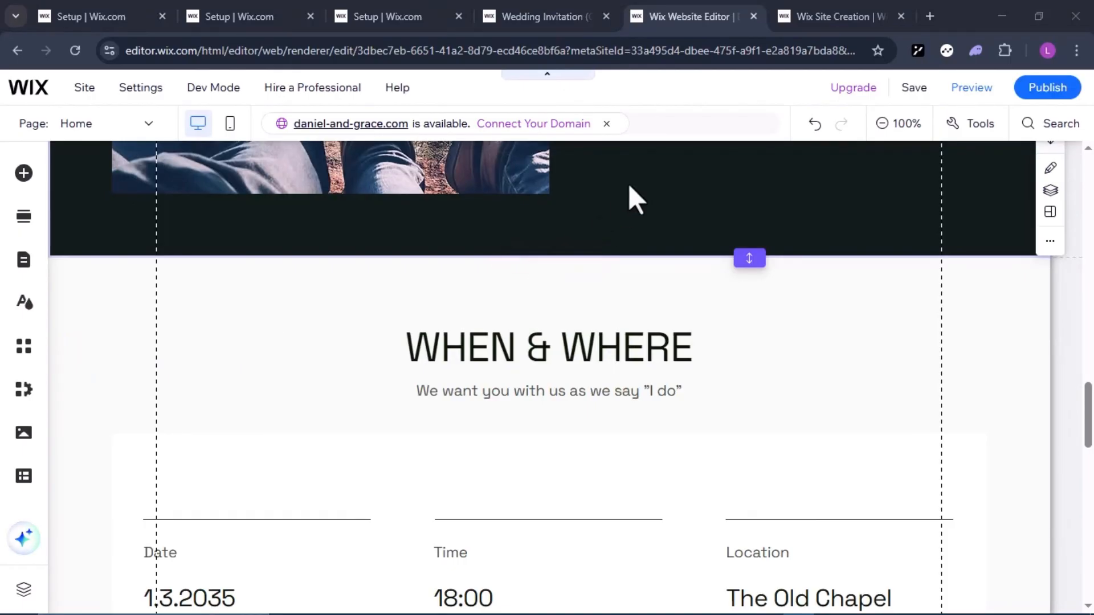
Preview the site in desktop view and look through the page from the header to the When & Where section
scroll(627, 196, up, 12)
scroll(874, 188, up, 5)
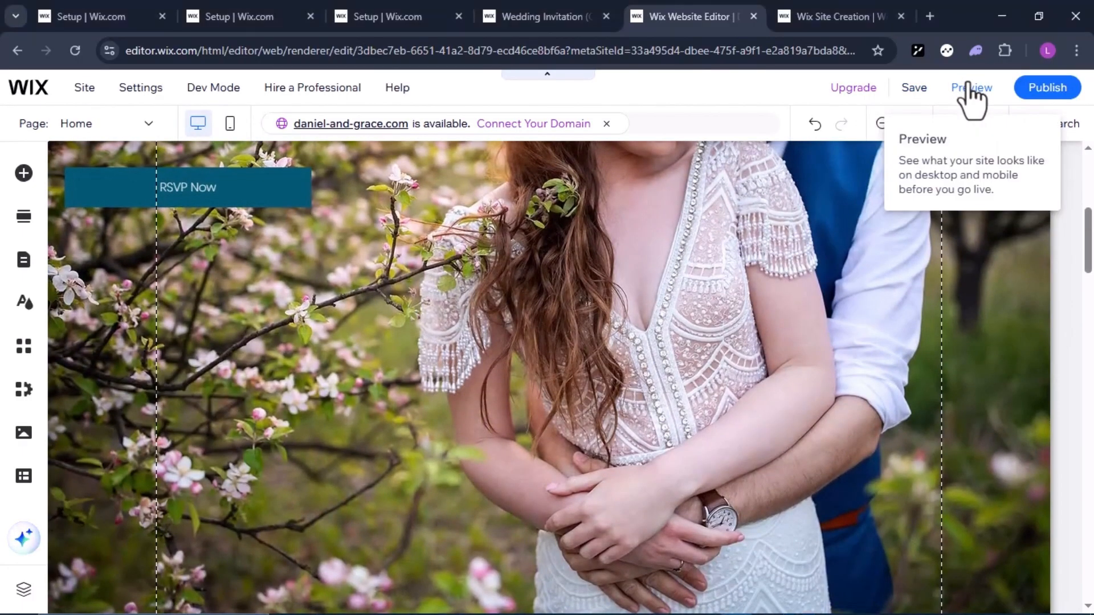
click(972, 94)
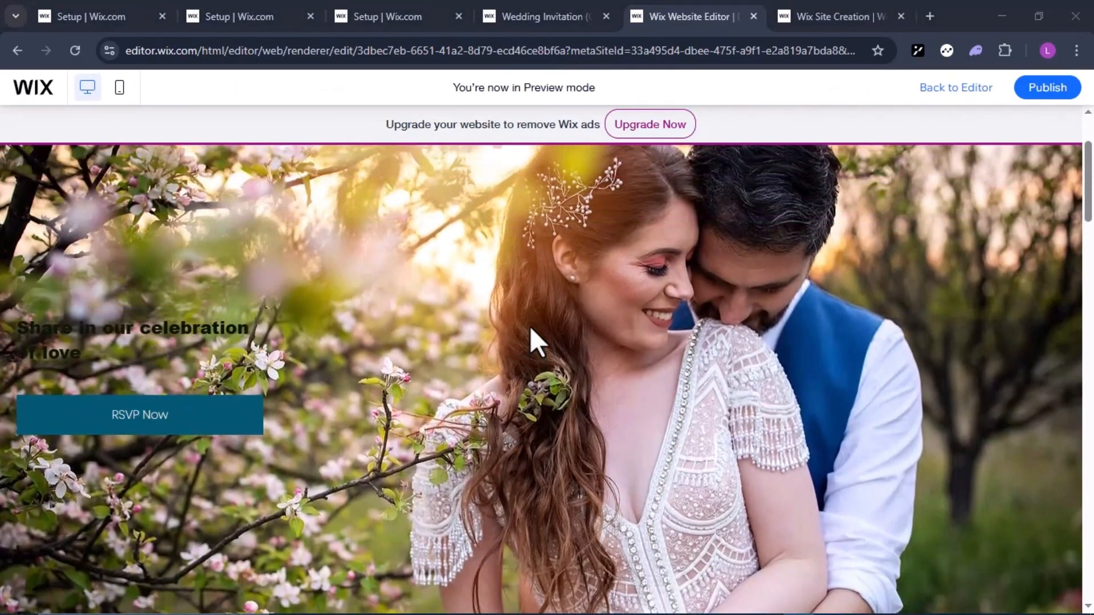
scroll(530, 327, up, 3)
scroll(530, 326, down, 10)
scroll(529, 328, down, 10)
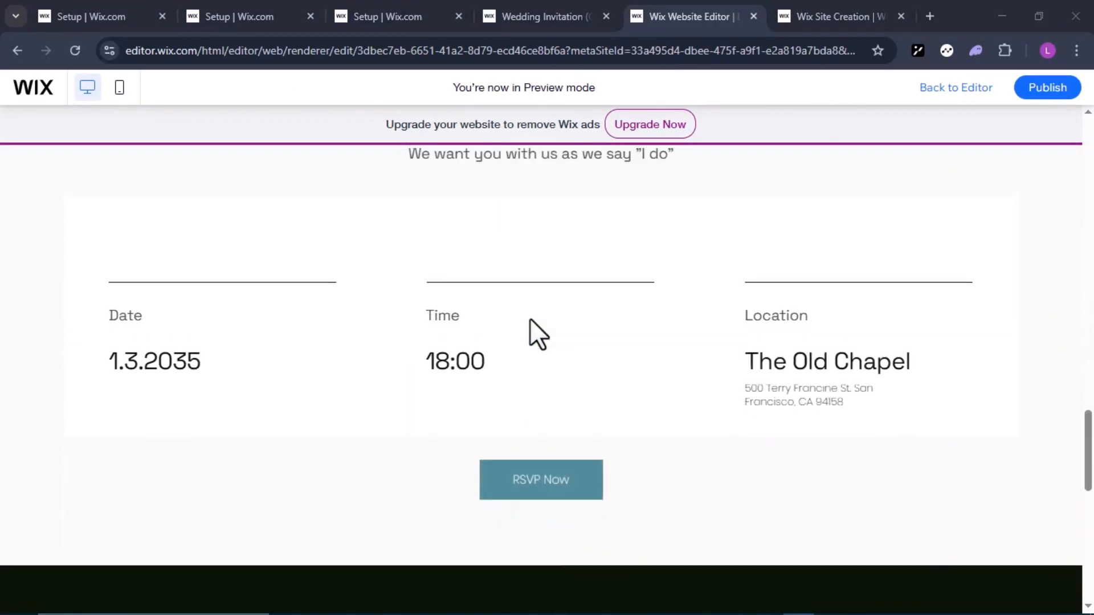
scroll(530, 336, up, 5)
scroll(617, 312, up, 3)
scroll(617, 312, up, 6)
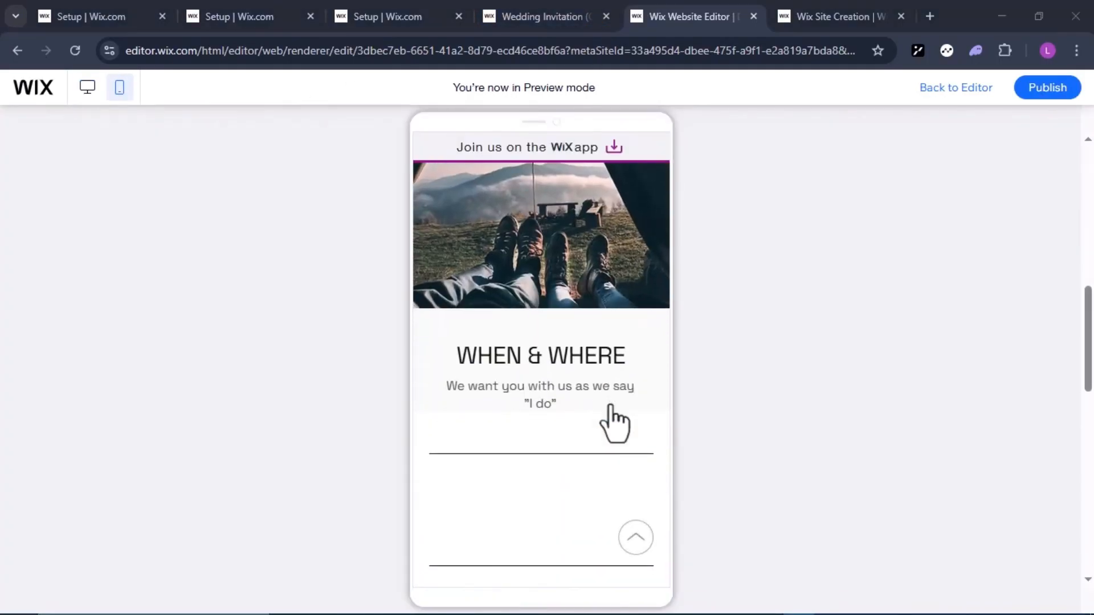
Switch the preview to the mobile view and check how the page sections are laid out
scroll(611, 420, down, 4)
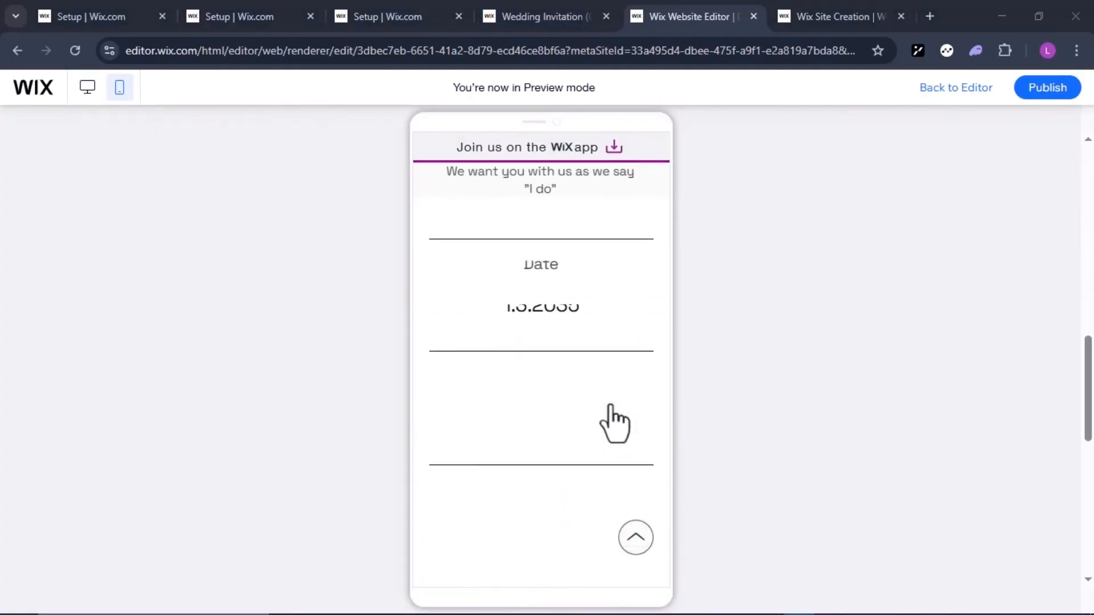
scroll(615, 422, up, 8)
scroll(610, 419, up, 5)
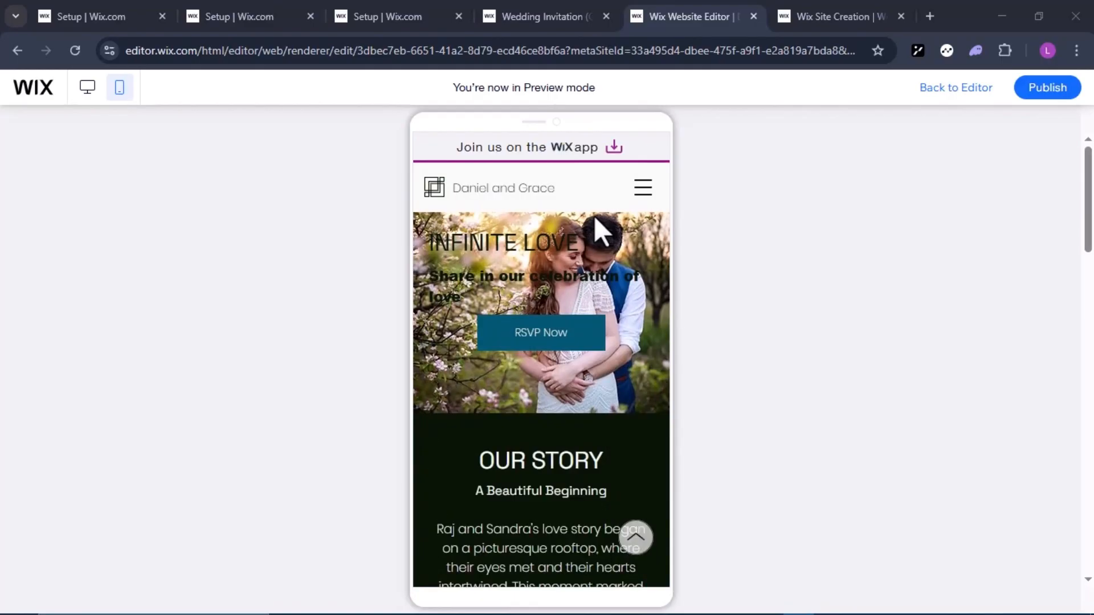